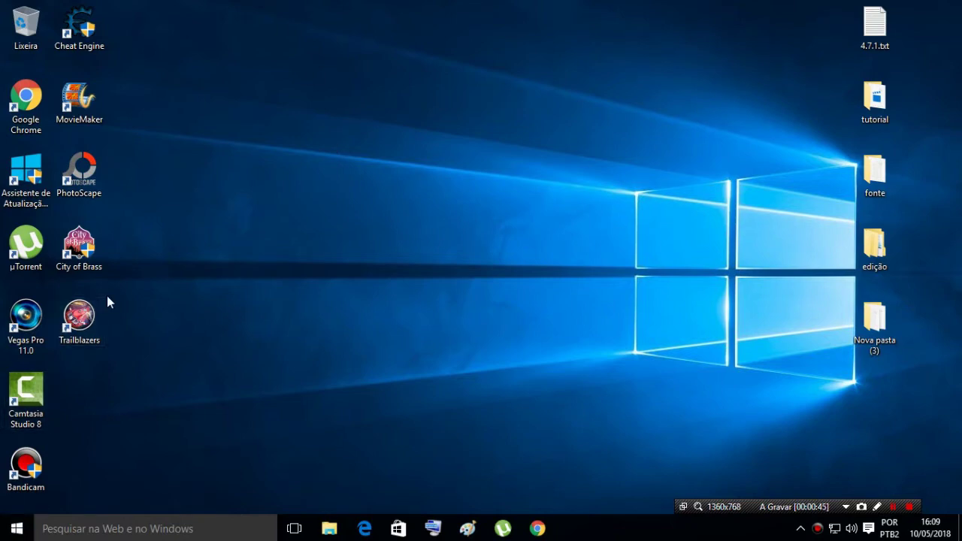
left_click(43, 260)
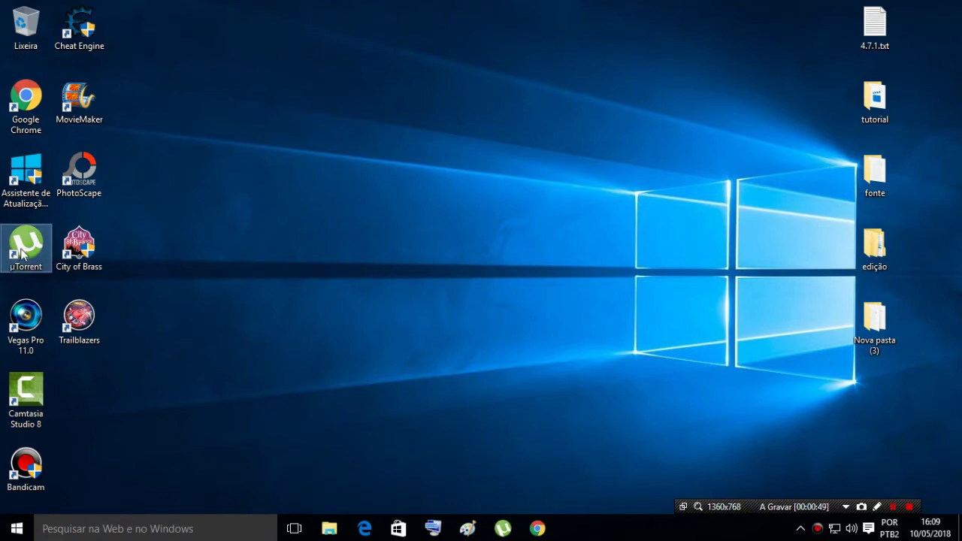
left_click(197, 293)
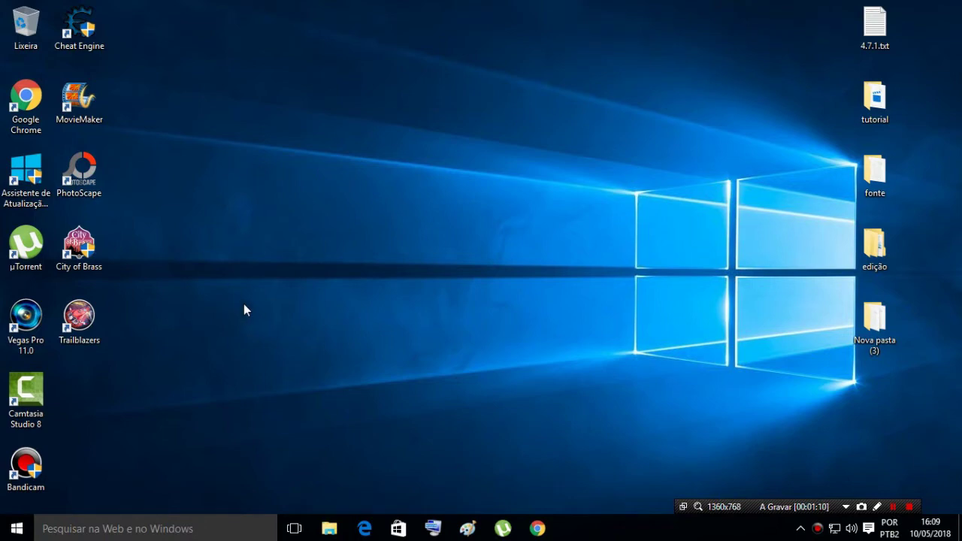
left_click(538, 528)
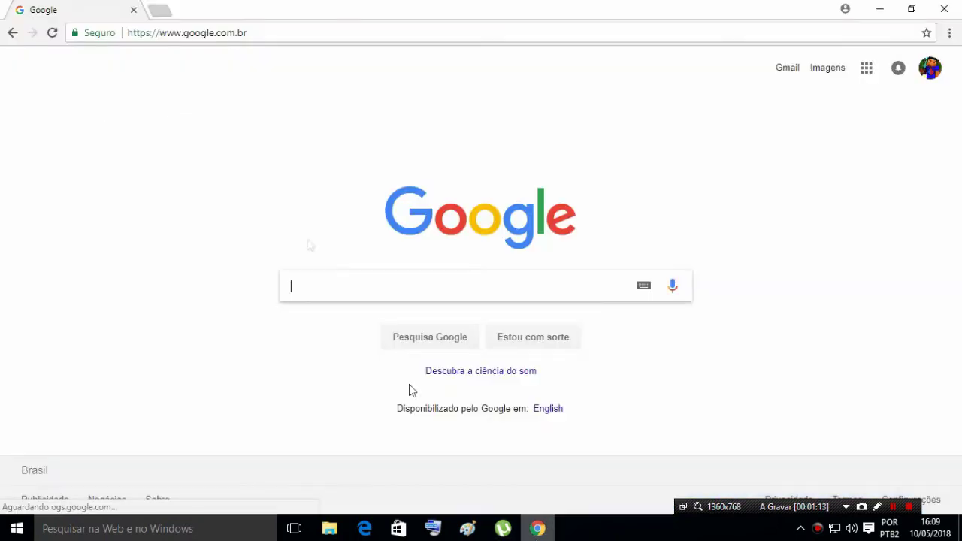
key("ctrl+l")
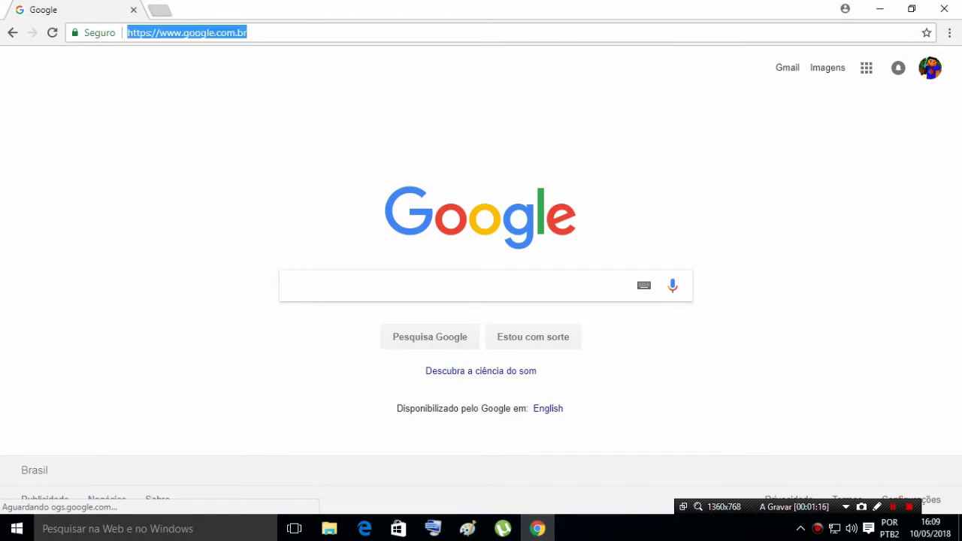
right_click(490, 32)
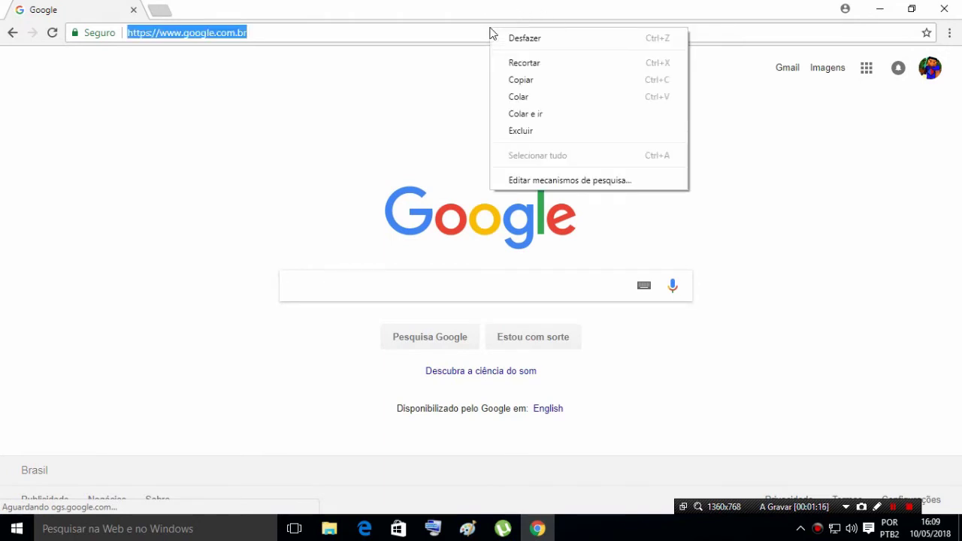
left_click(518, 97)
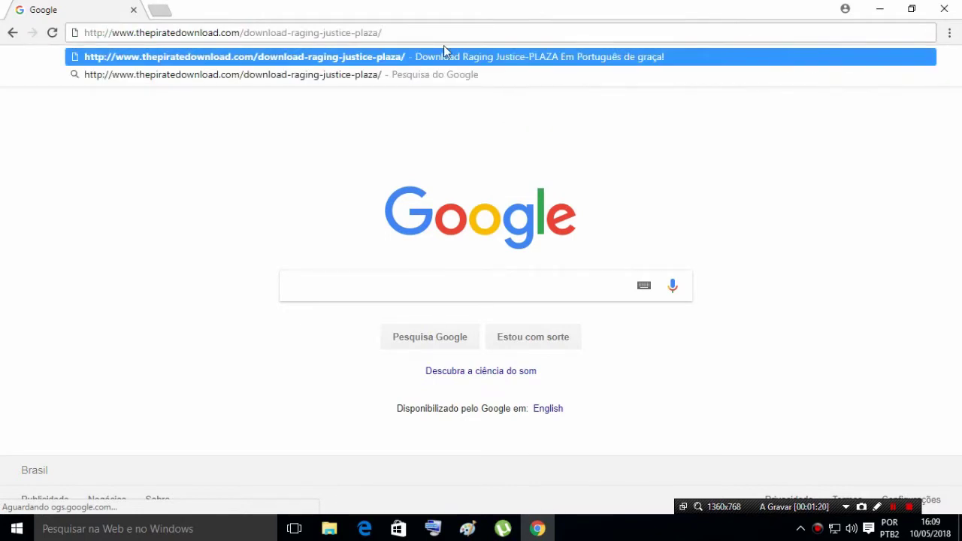
key("Return")
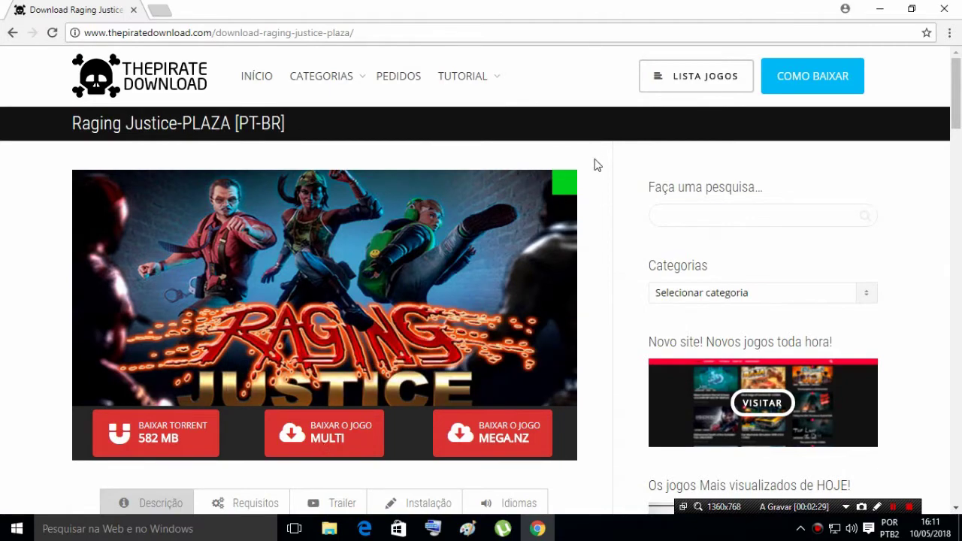
Step: Request the game's 582 MB torrent through the link protector page, closing the advertising tab that interrupts it
scroll(405, 459, "down", 1)
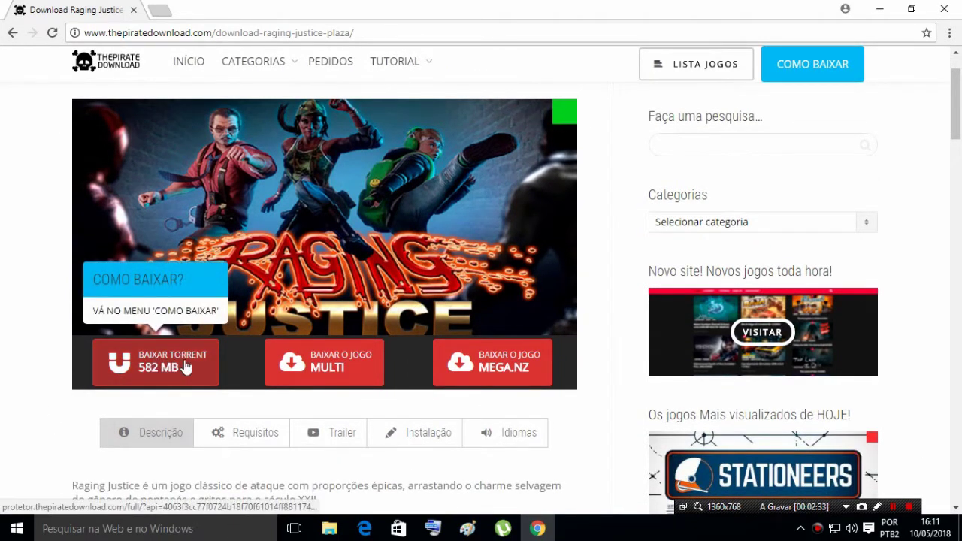
left_click(144, 370)
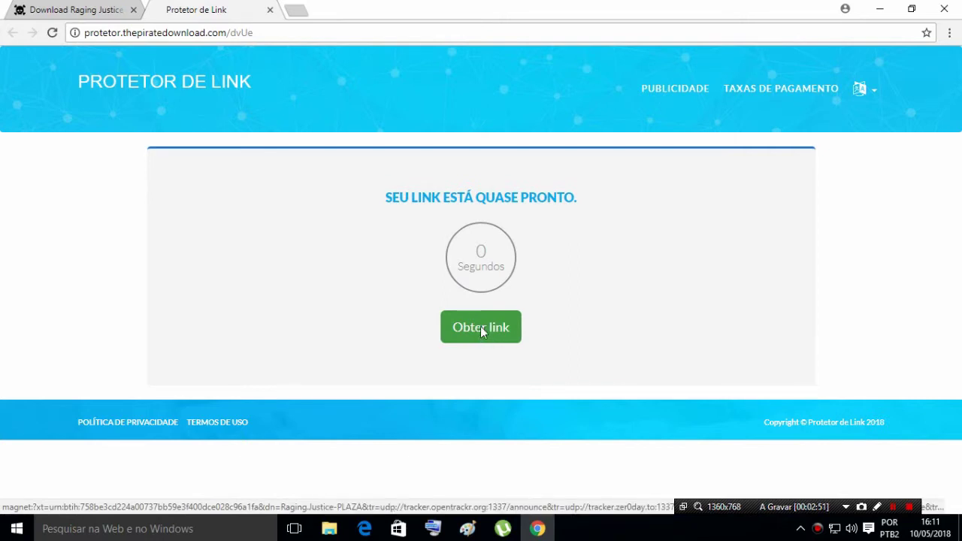
left_click(484, 334)
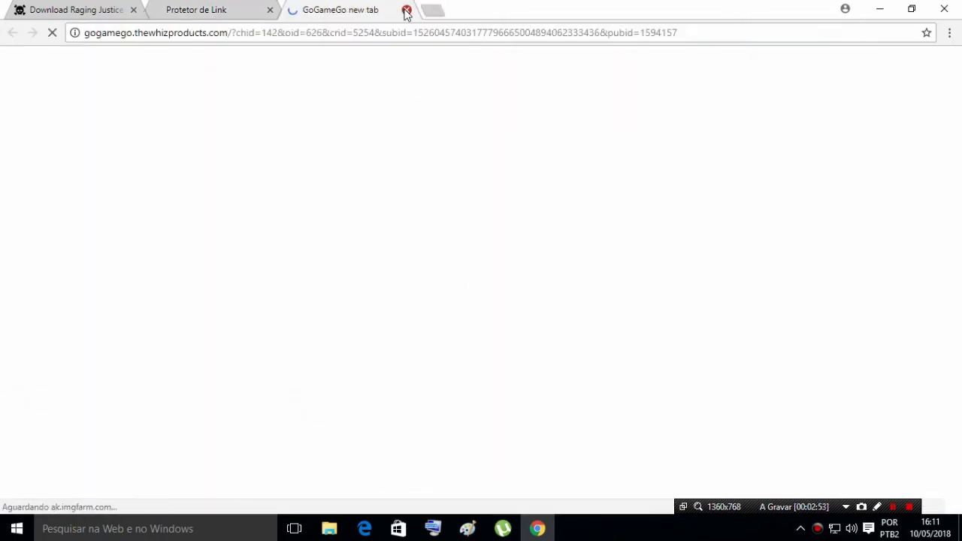
left_click(406, 10)
left_click(498, 336)
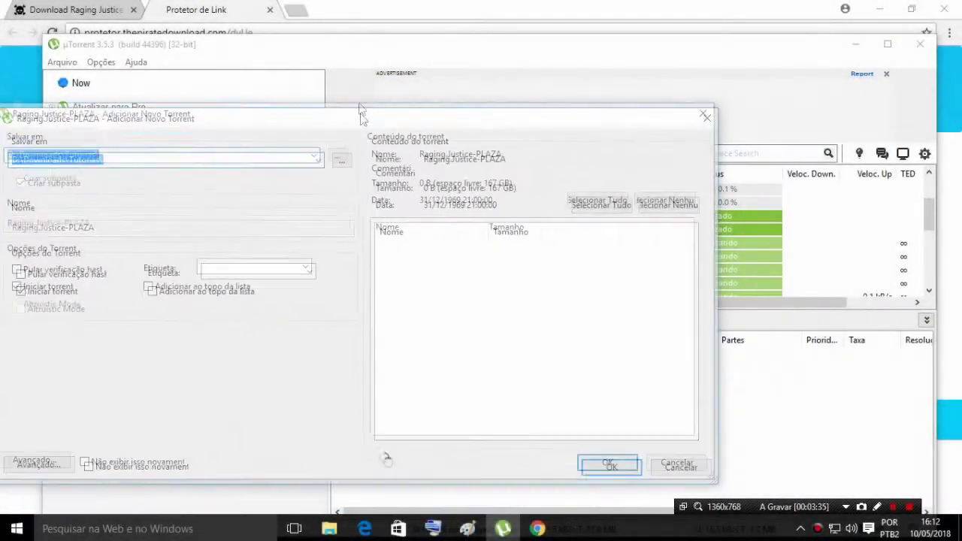
Step: Check the save folder choices for the RagingJustice-PLAZA torrent, cancel adding it and return to the game's download page
left_click_drag(361, 113, 446, 85)
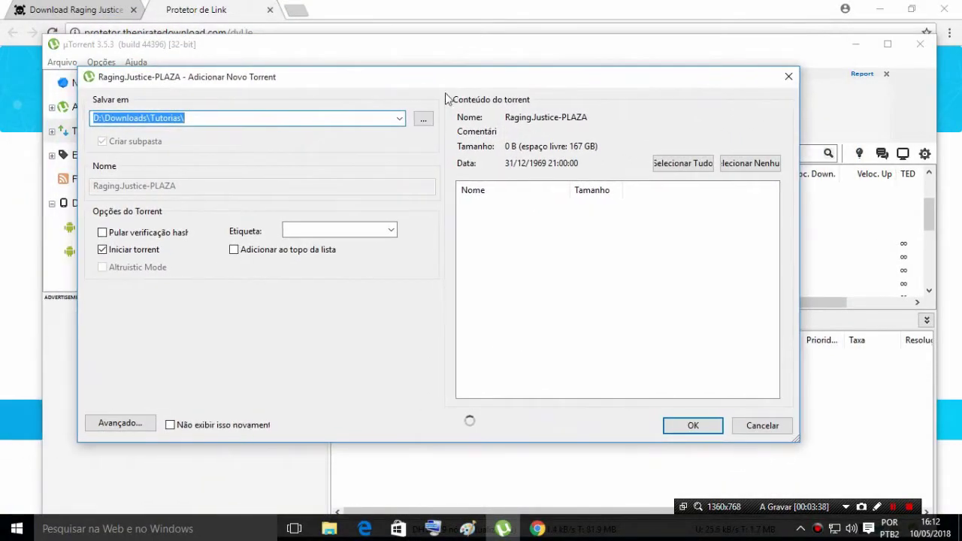
left_click(399, 118)
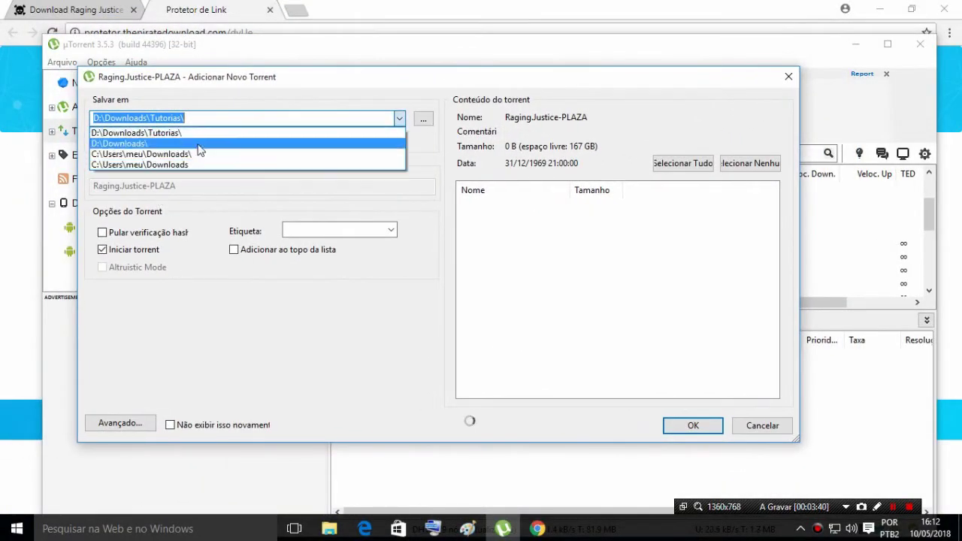
left_click(285, 192)
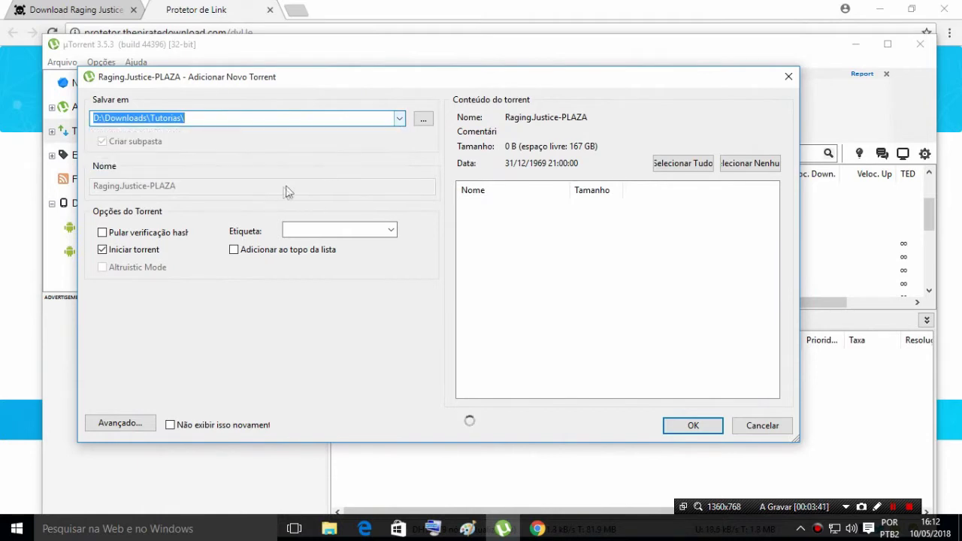
left_click(424, 120)
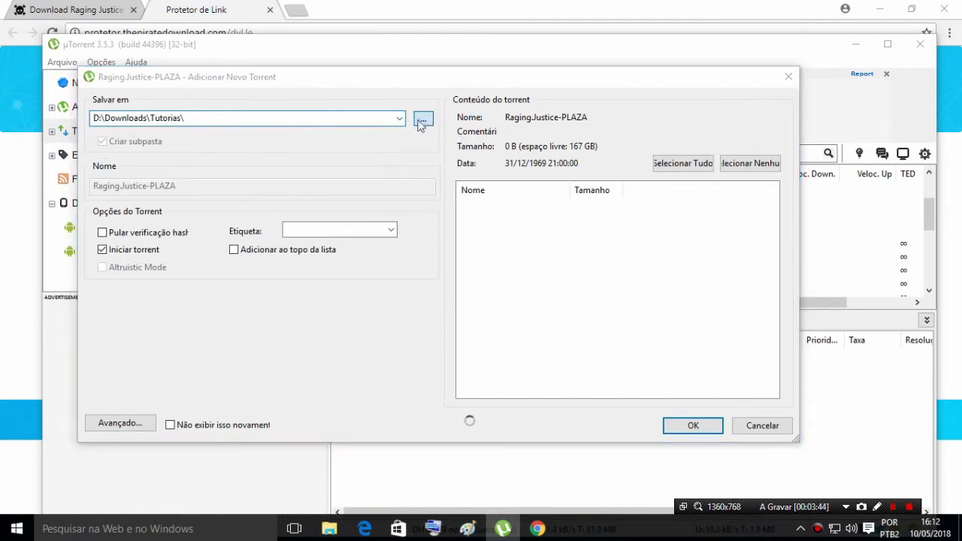
left_click(429, 401)
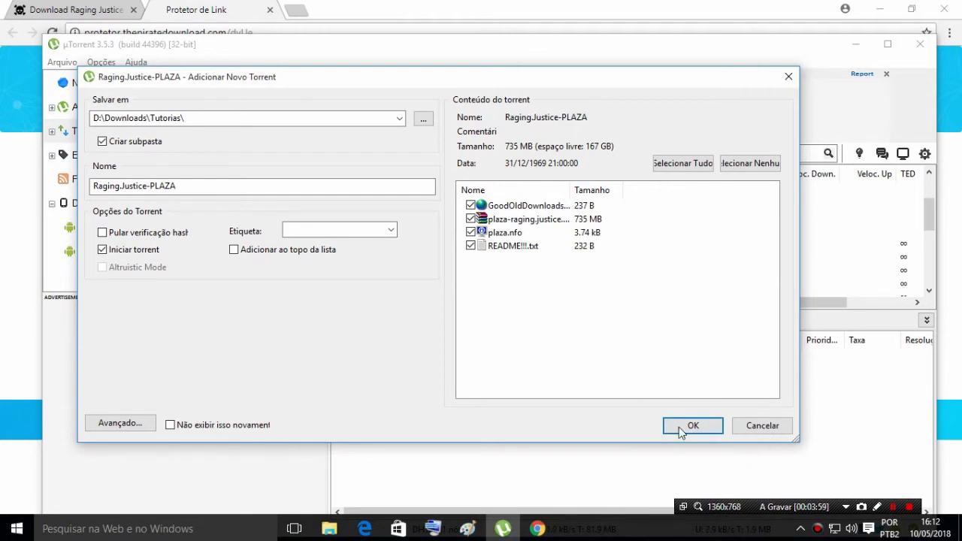
left_click(766, 427)
left_click(858, 47)
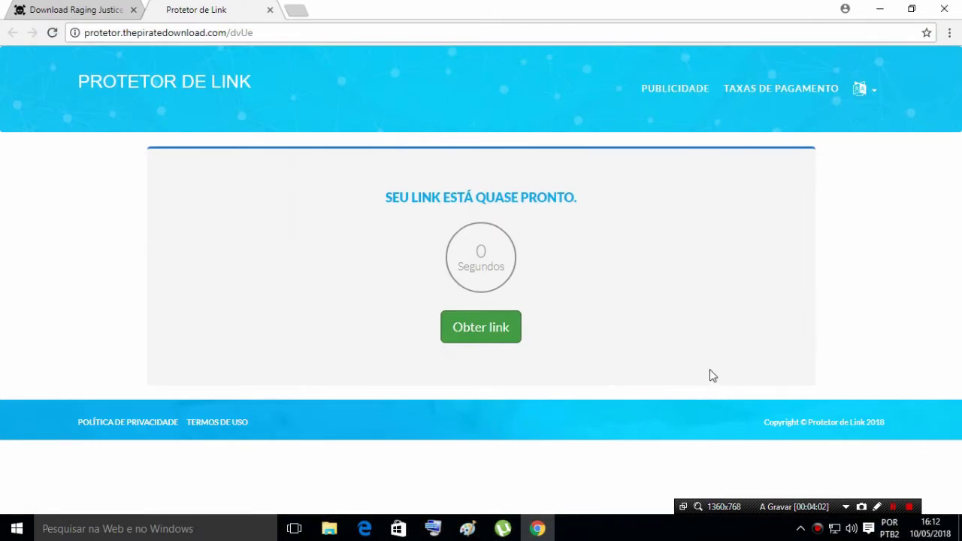
left_click(270, 11)
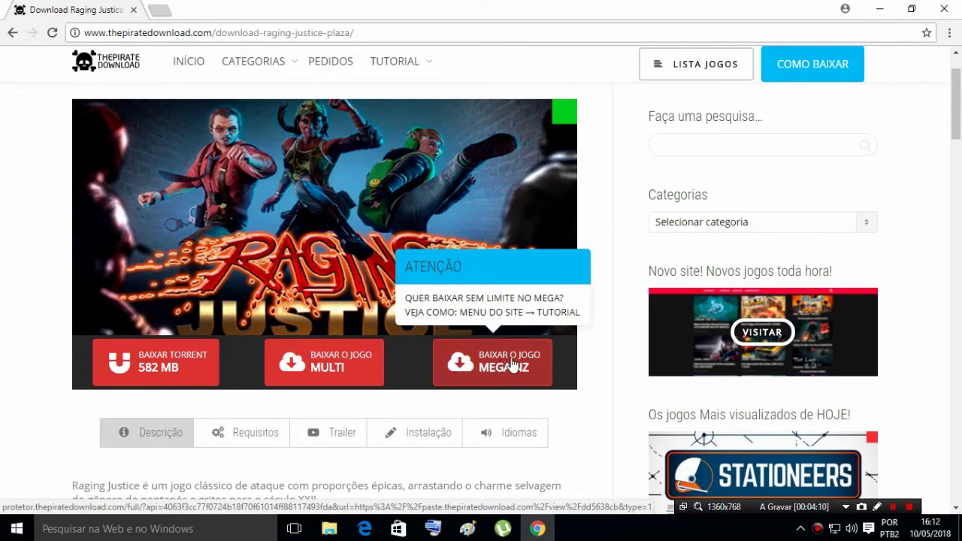
Step: Get the MEGA.NZ download's mirror list through the link protector, closing the advertising tab, and open the mega.nz mirror
left_click(493, 371)
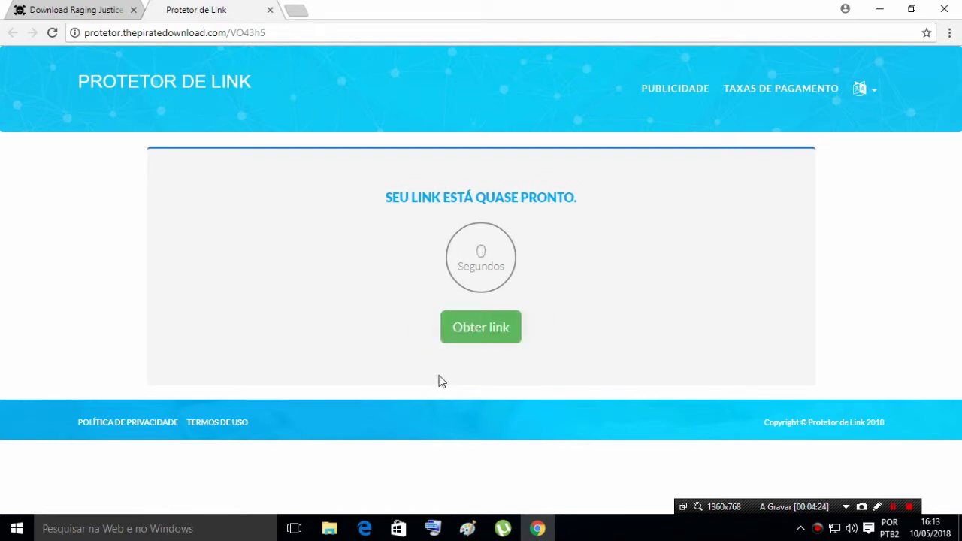
left_click(485, 329)
left_click(407, 11)
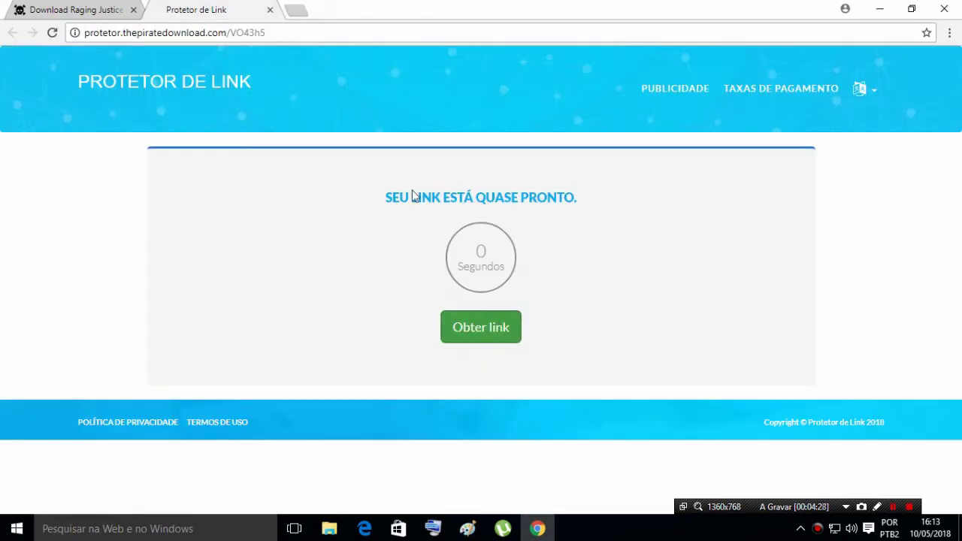
left_click(485, 325)
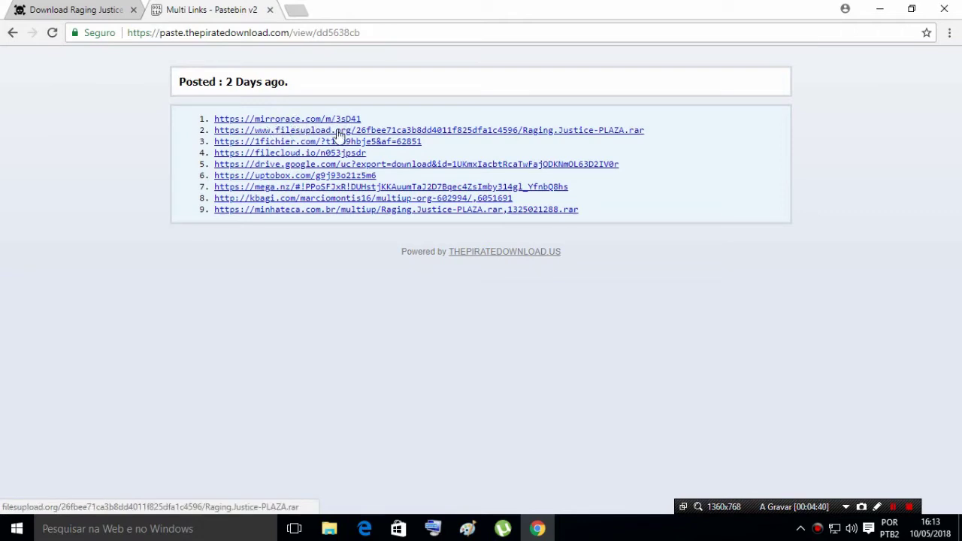
left_click(294, 188)
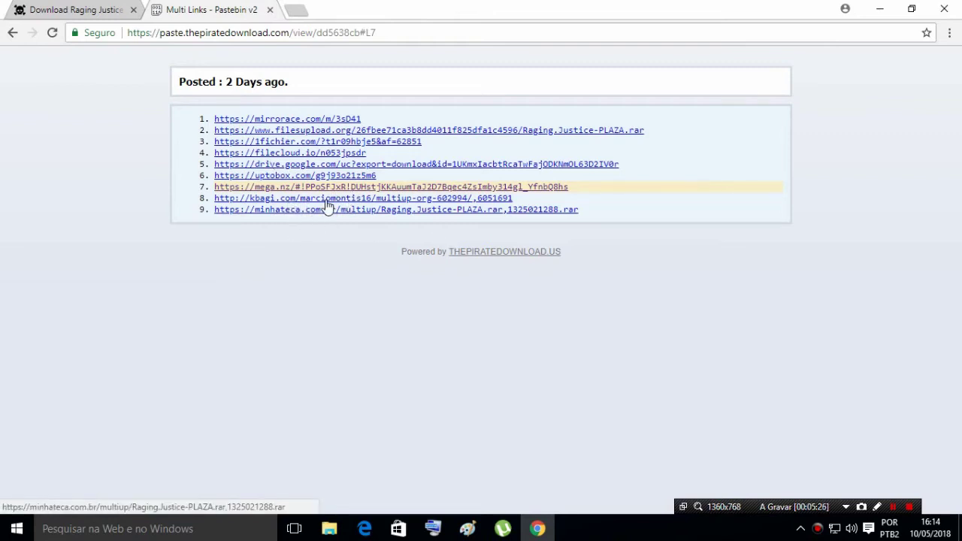
Step: Start downloading Raging.Justice-PLAZA.rar from the Google Drive mirror despite the missing virus scan, and cancel the download
left_click(262, 165)
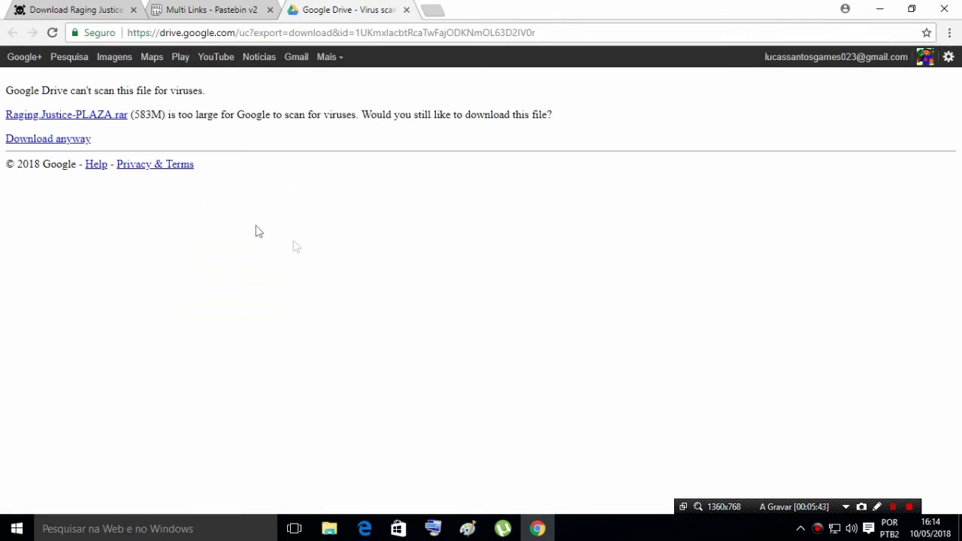
left_click(66, 146)
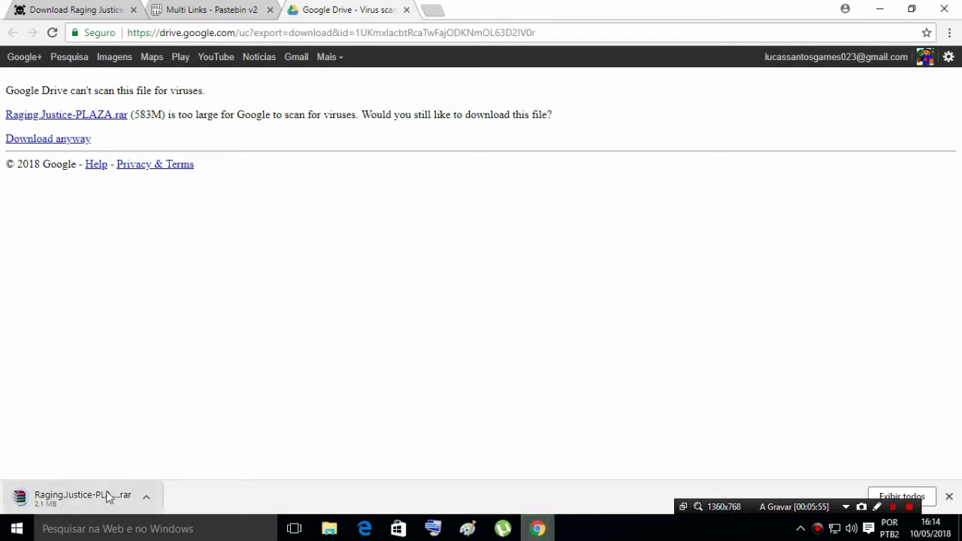
left_click(146, 497)
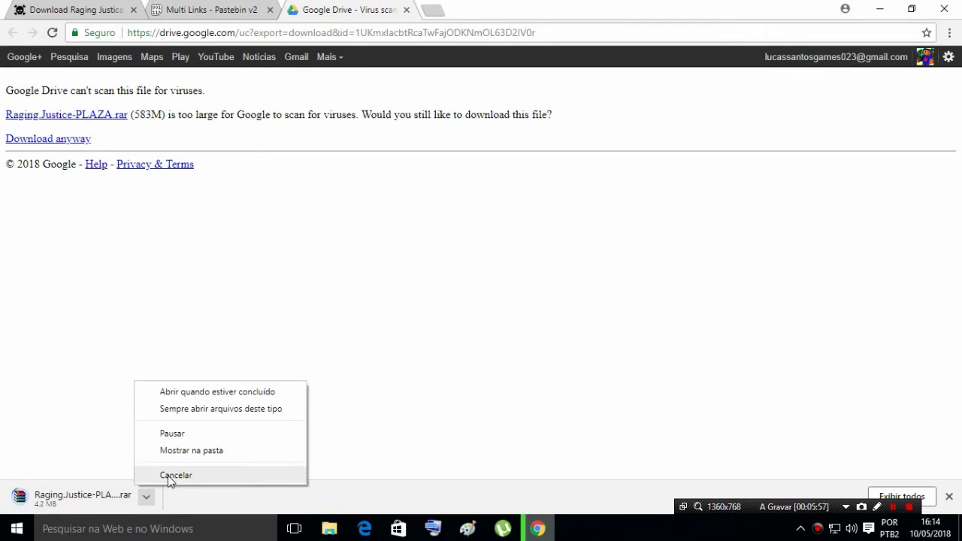
left_click(172, 476)
Step: Close the Google Drive and mirror list tabs, keeping the browser window maximized on the game's download page
double_click(798, 9)
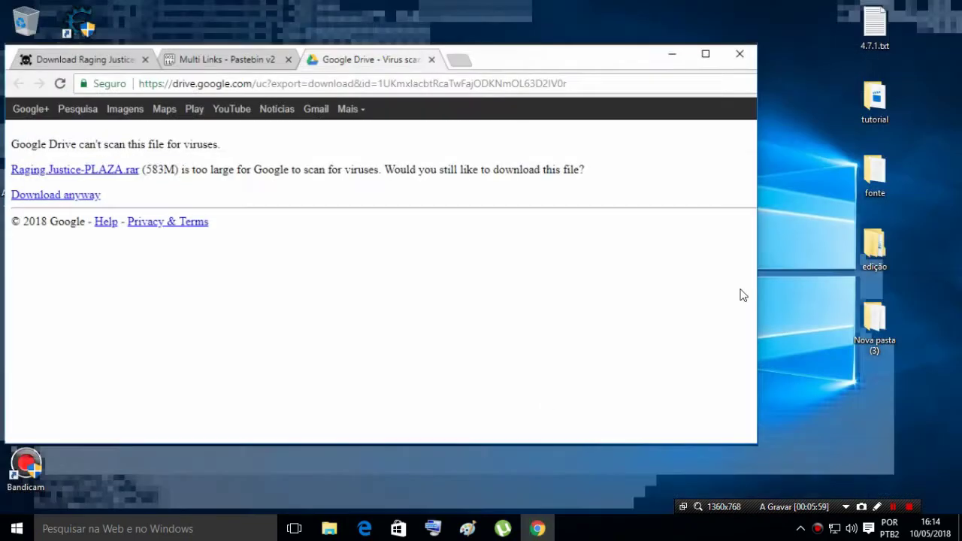
left_click(750, 429)
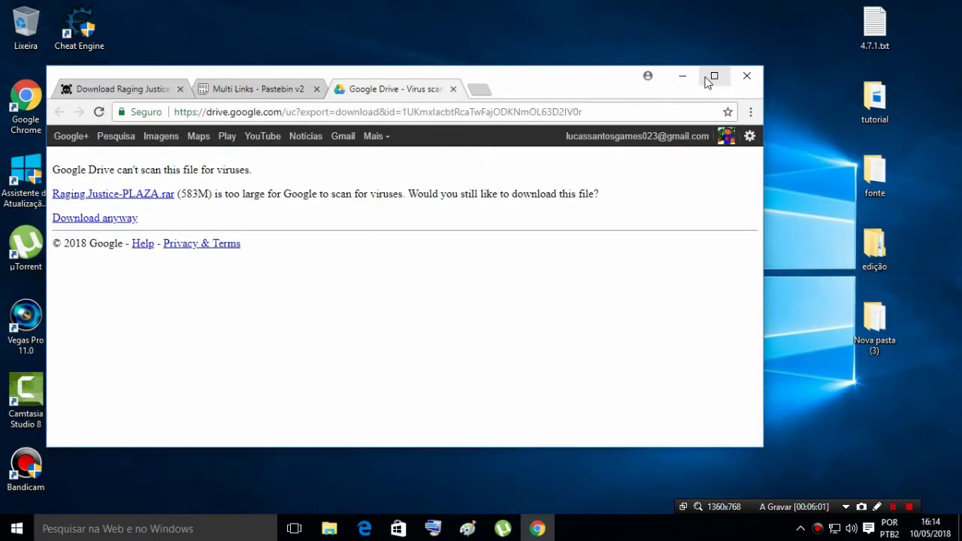
left_click(713, 76)
left_click(406, 10)
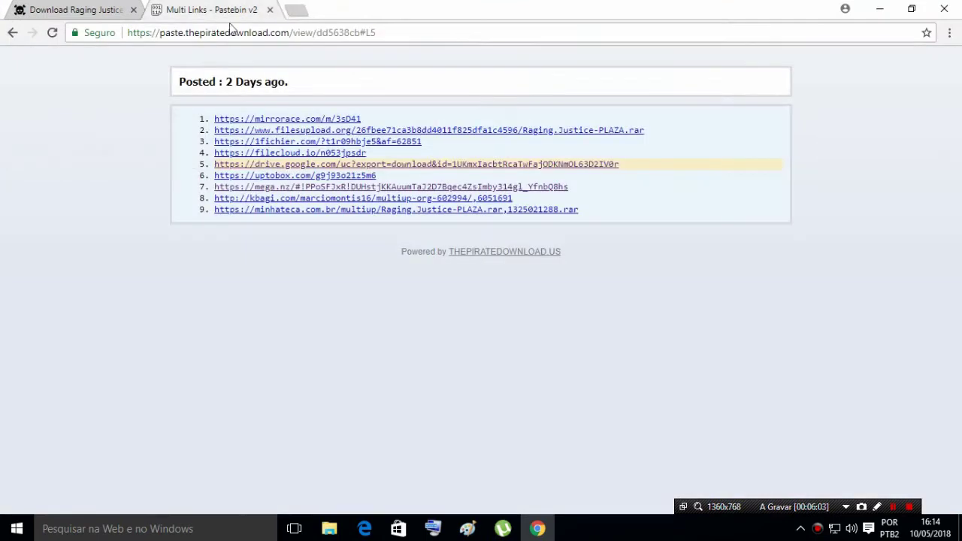
left_click(272, 11)
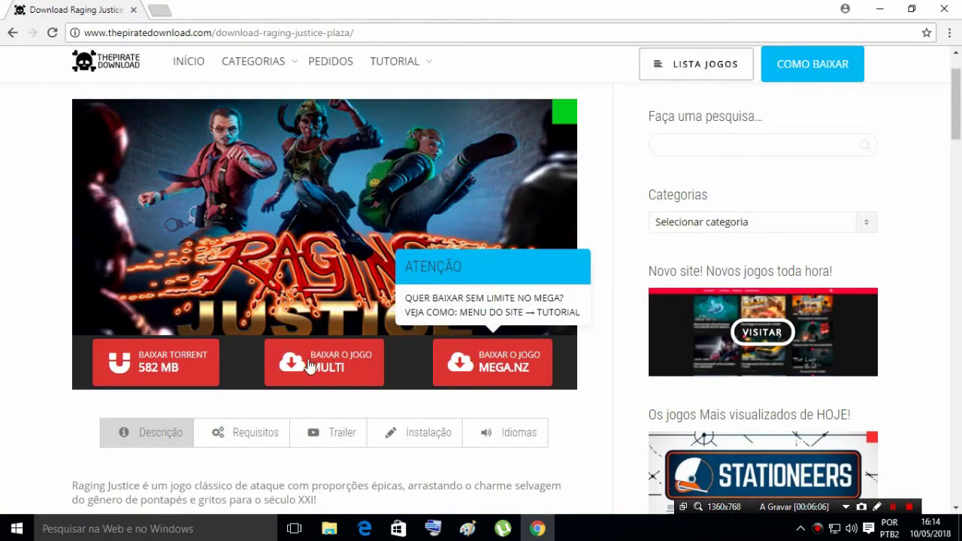
Step: Examine the minimum and recommended system requirements on the Raging Justice page and close the browser
scroll(262, 413, "down", 2)
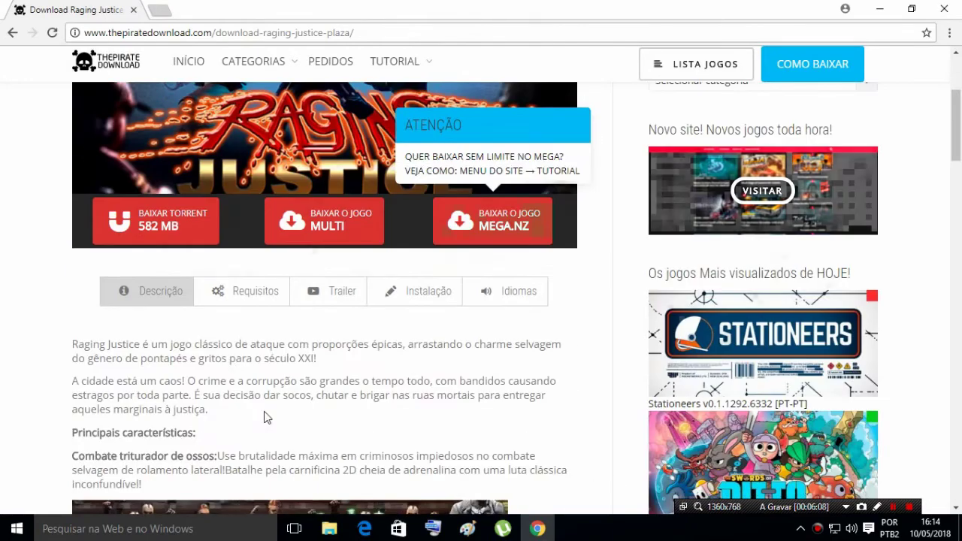
left_click(251, 297)
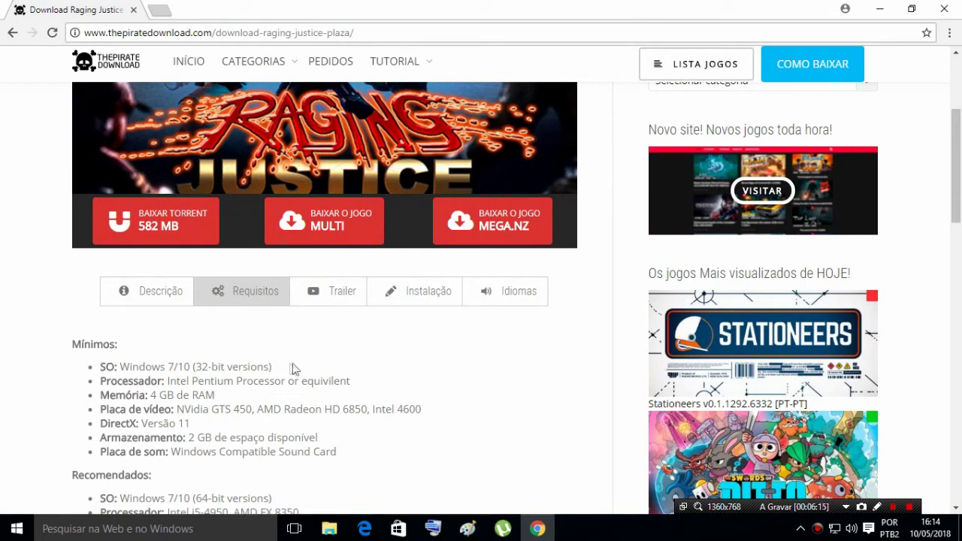
scroll(248, 451, "down", 2)
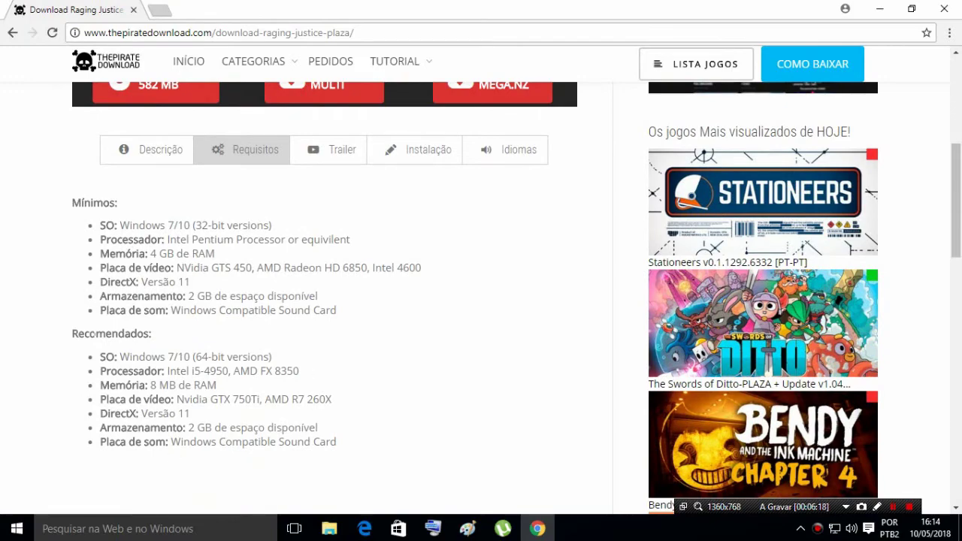
scroll(451, 291, "up", 1)
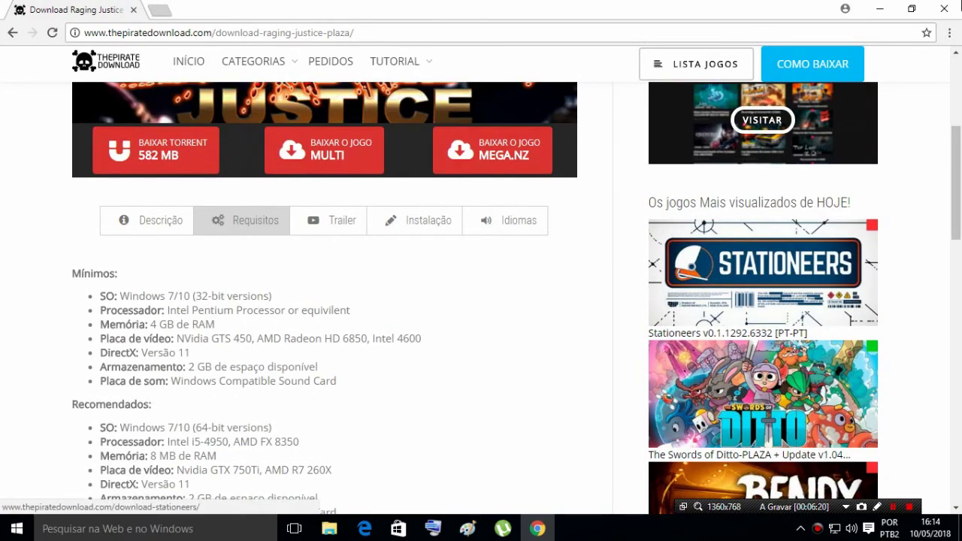
scroll(398, 278, "up", 1)
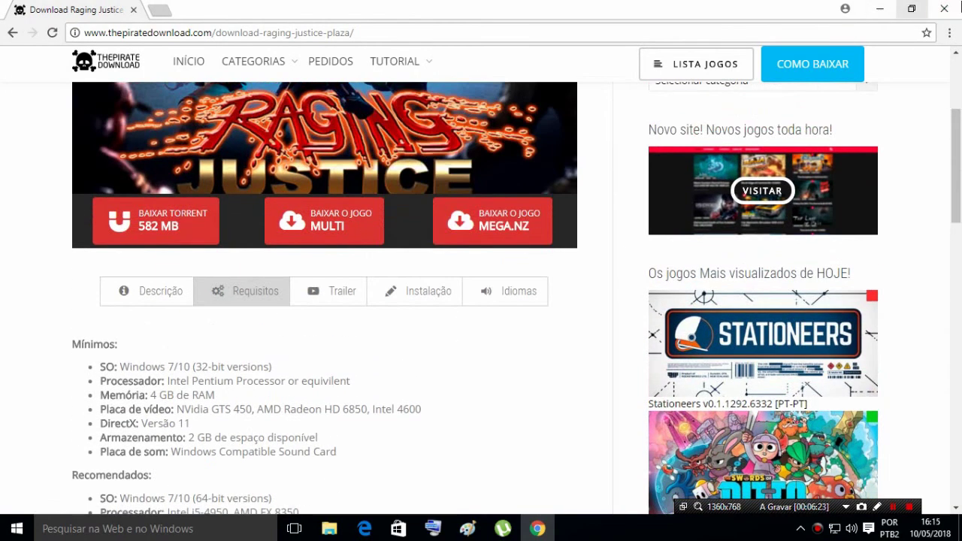
left_click(945, 8)
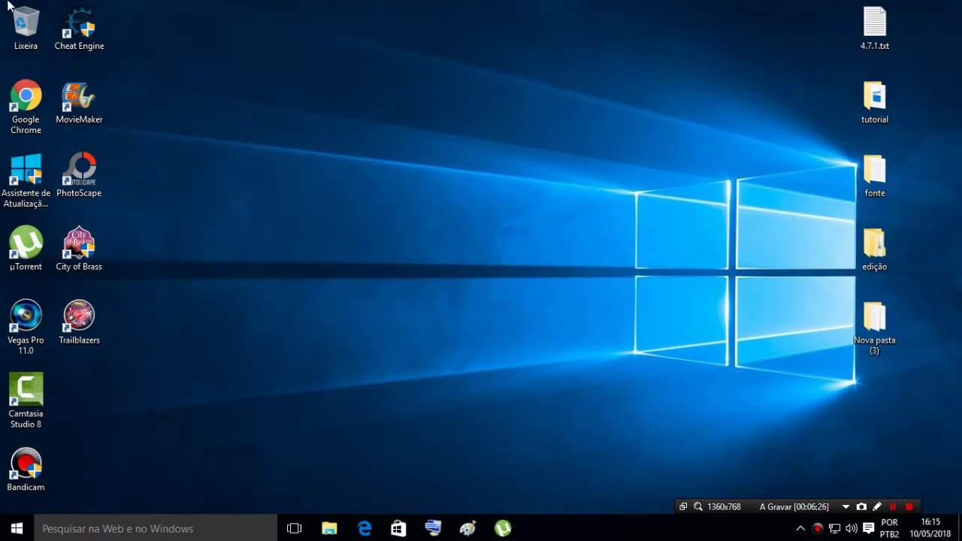
Step: Open the Raging.Justice-PLAZA folder inside Downloads\Tutorias on the D: drive in the file explorer
key("super+e")
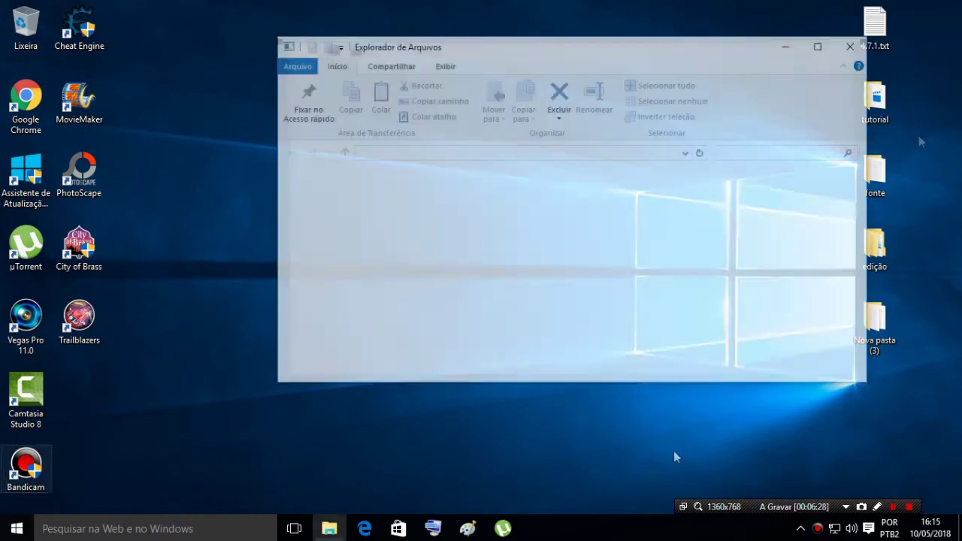
left_click(344, 339)
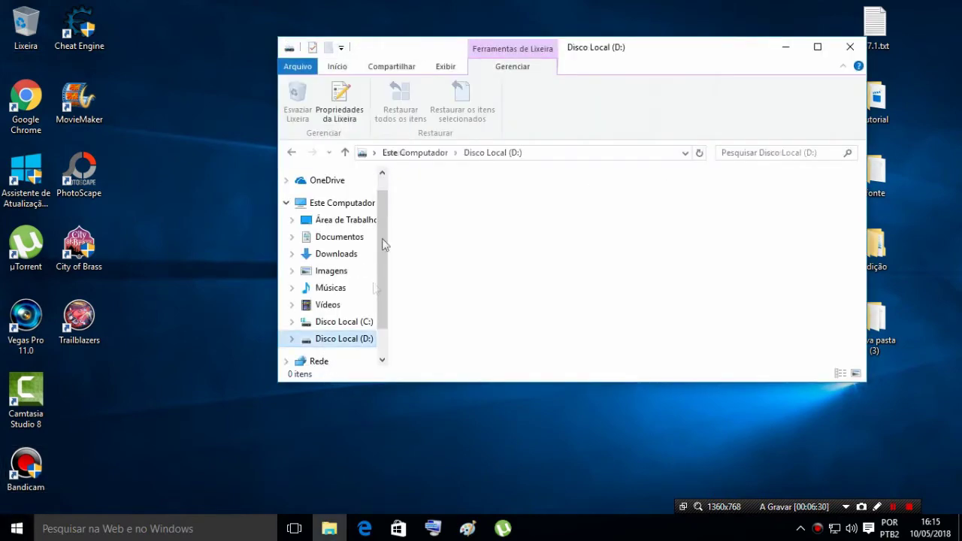
double_click(434, 226)
double_click(442, 227)
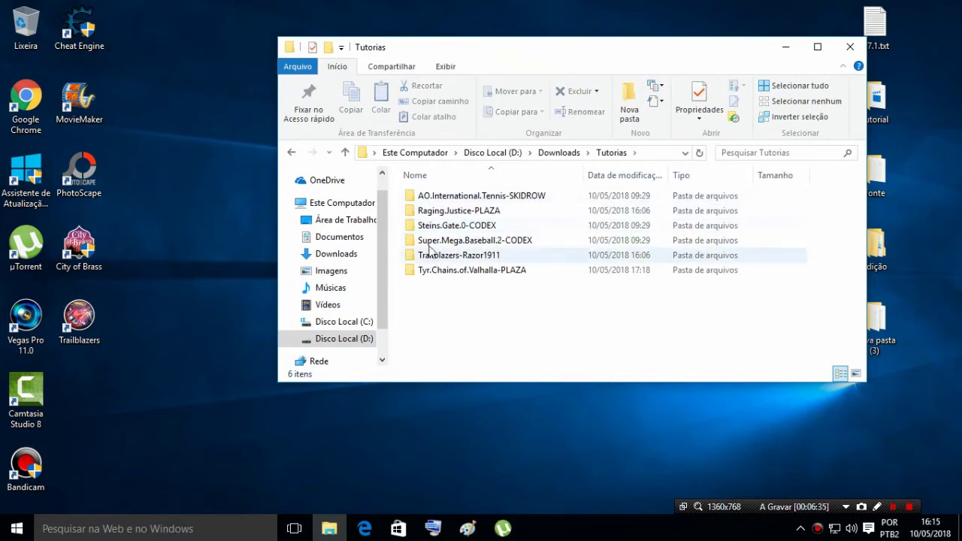
left_click(439, 213)
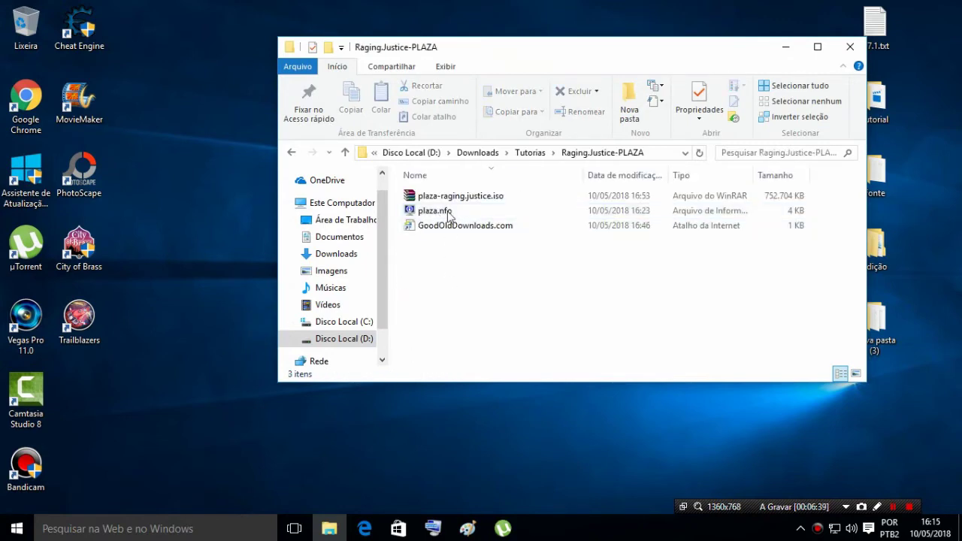
Step: Extract plaza-raging.justice.iso into its own plaza-raging.justice folder with WinRAR
left_click(460, 200)
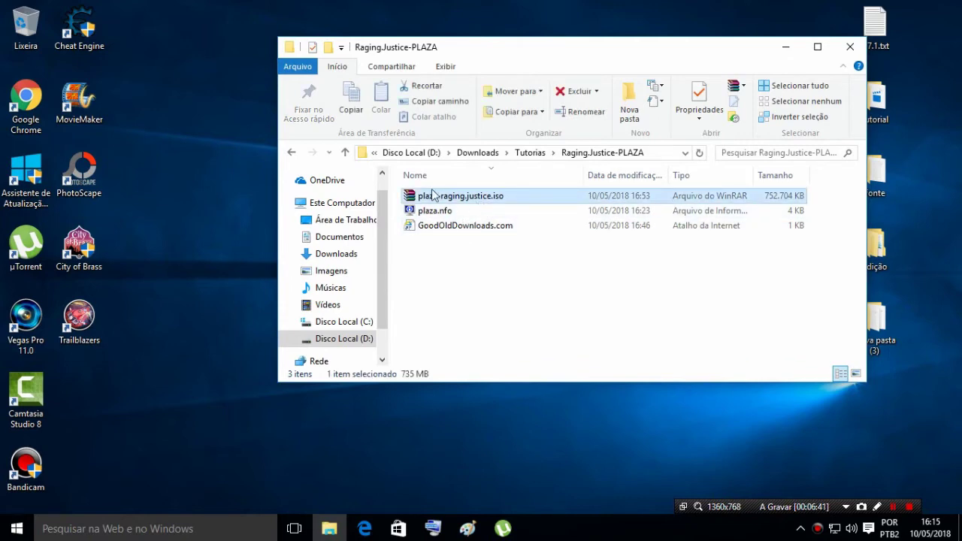
right_click(429, 199)
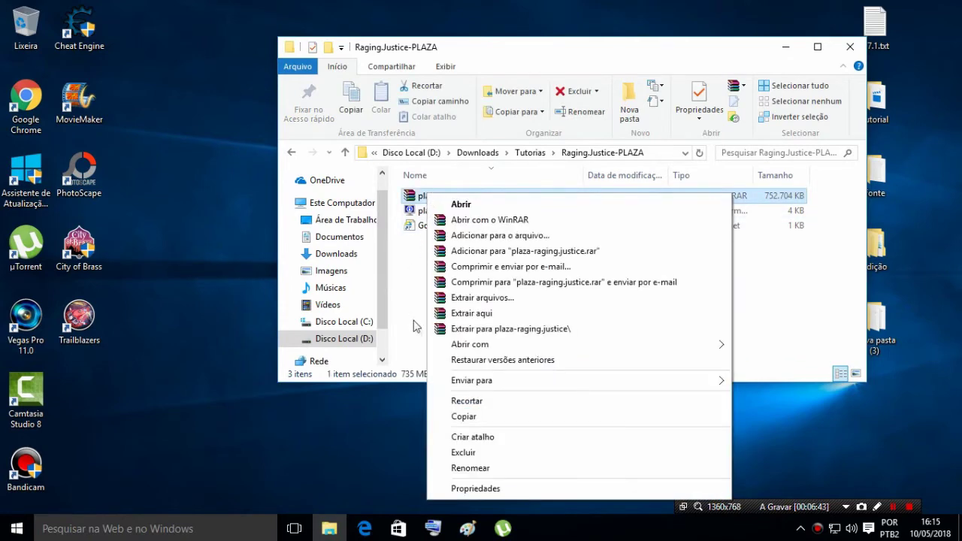
left_click(481, 335)
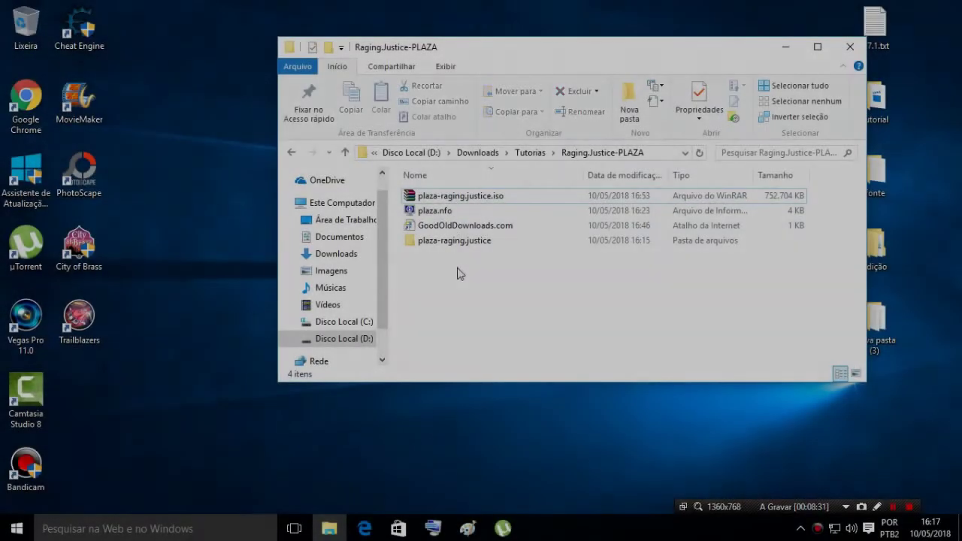
Step: Open the extracted plaza-raging.justice folder and display its files as large thumbnails
left_click(462, 272)
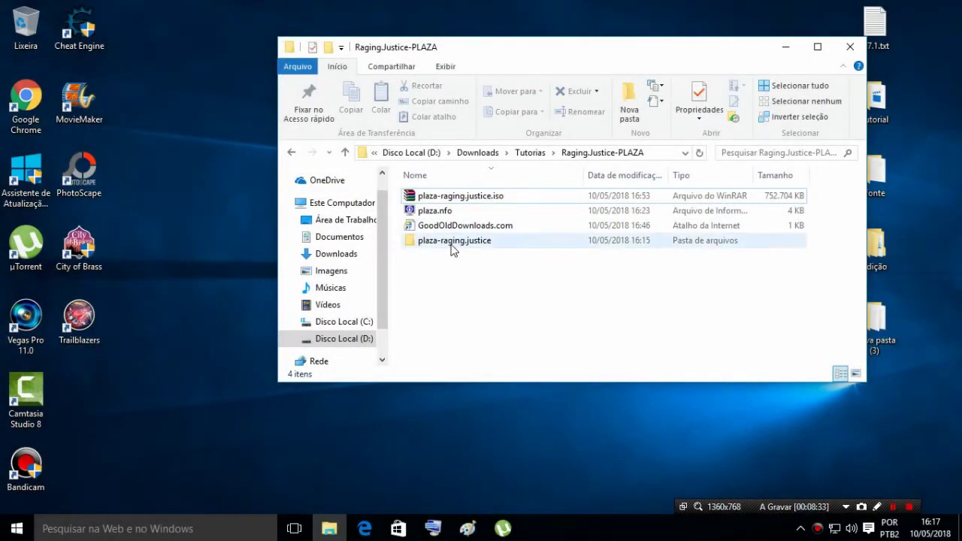
left_click(452, 249)
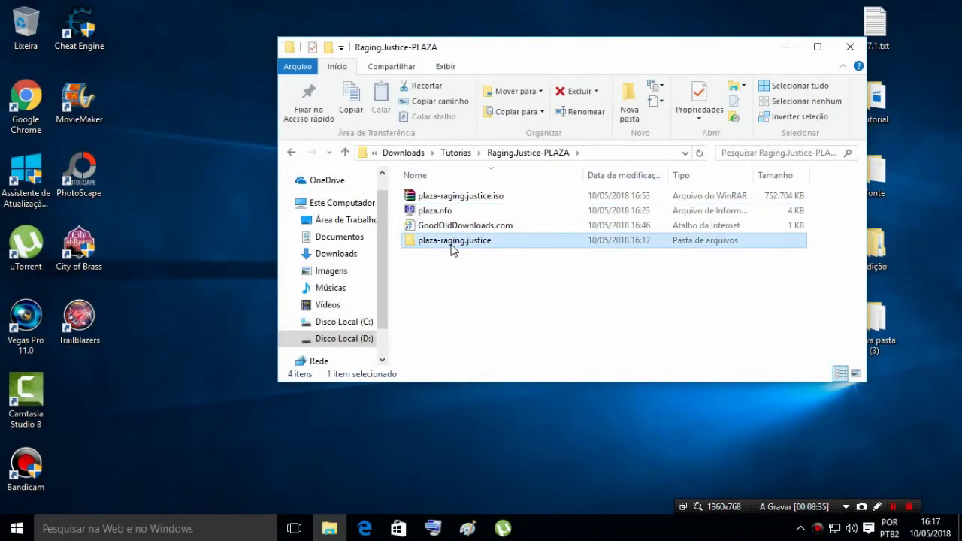
double_click(451, 249)
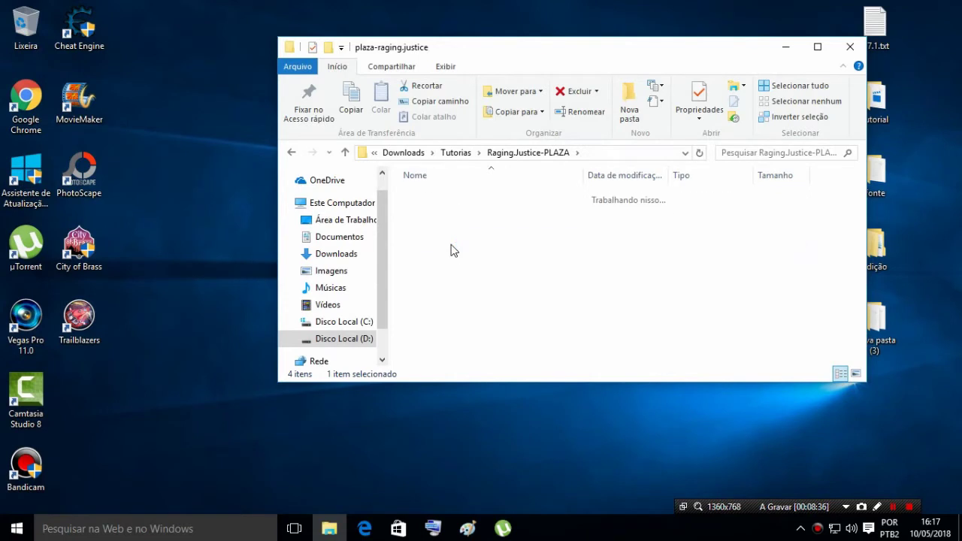
left_click(855, 374)
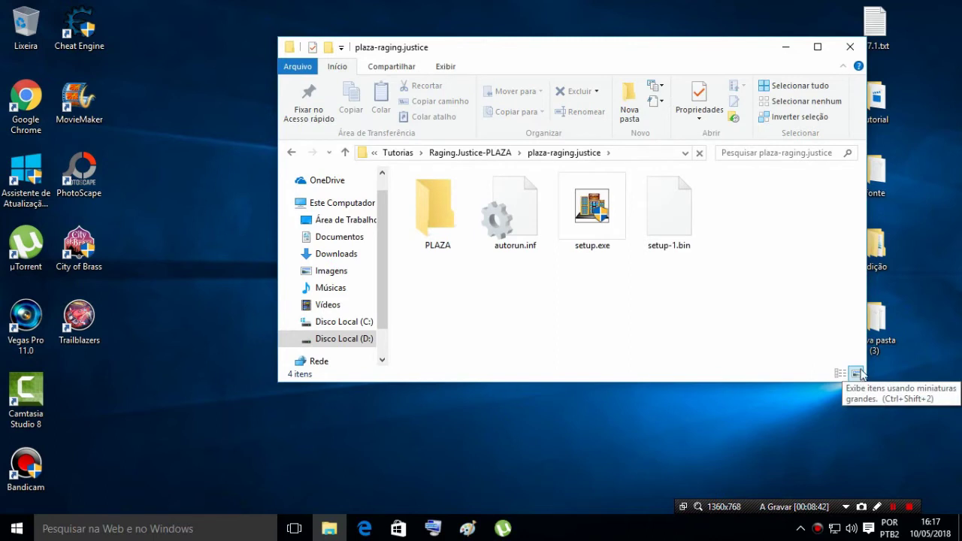
left_click(497, 222)
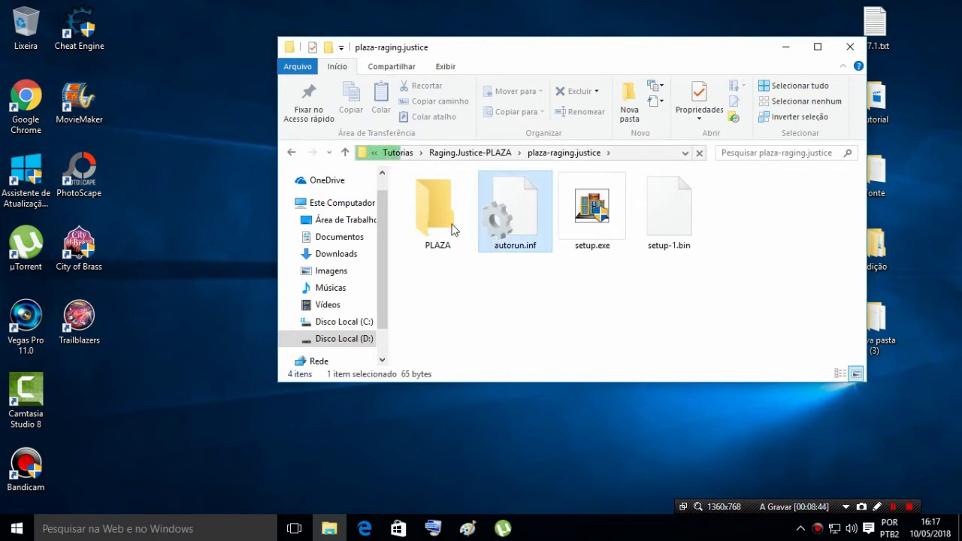
left_click(454, 228)
left_click(579, 341)
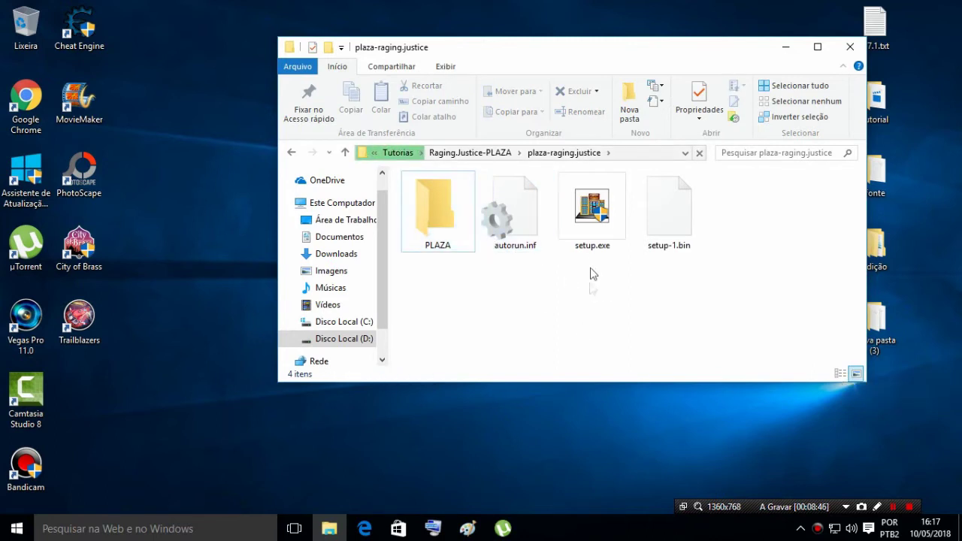
Step: Run setup.exe from the extracted folder as administrator
left_click(590, 229)
right_click(590, 228)
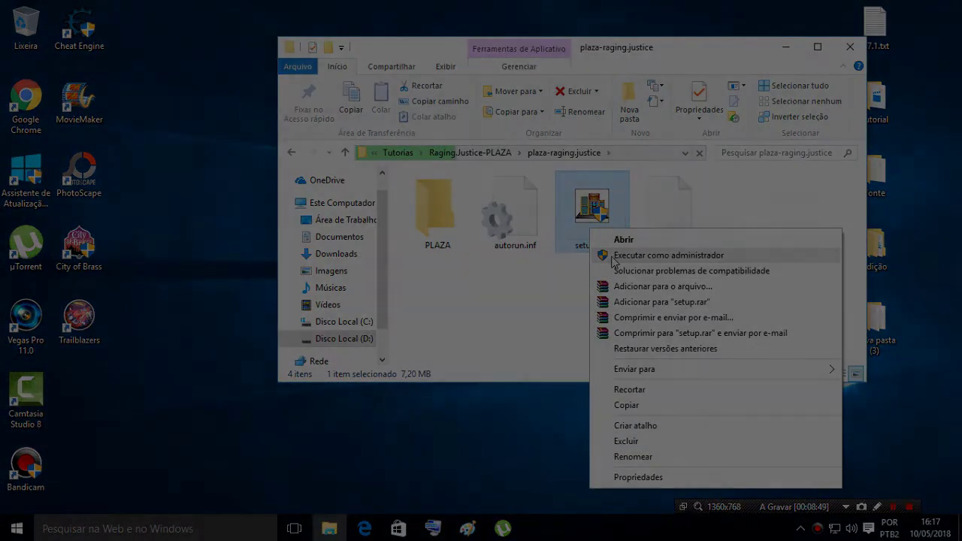
left_click(608, 255)
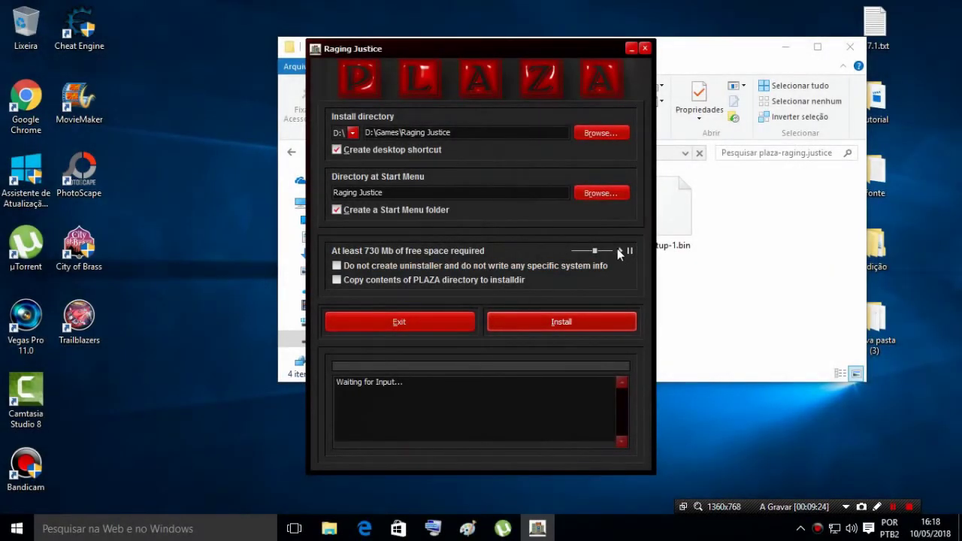
Step: Set the install directory to D:\games instalados\Raging Justice by browsing to the games instalados folder
left_click_drag(466, 133, 309, 143)
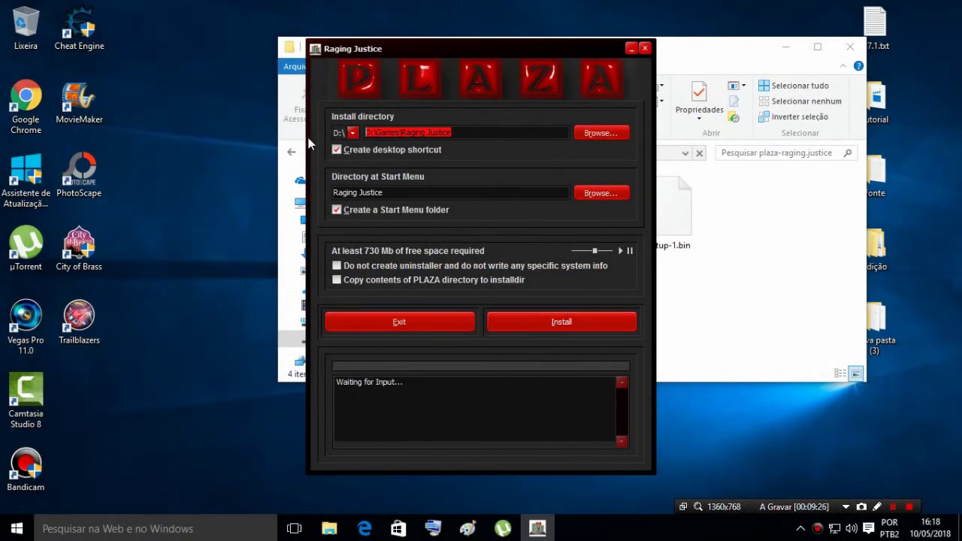
left_click(455, 133)
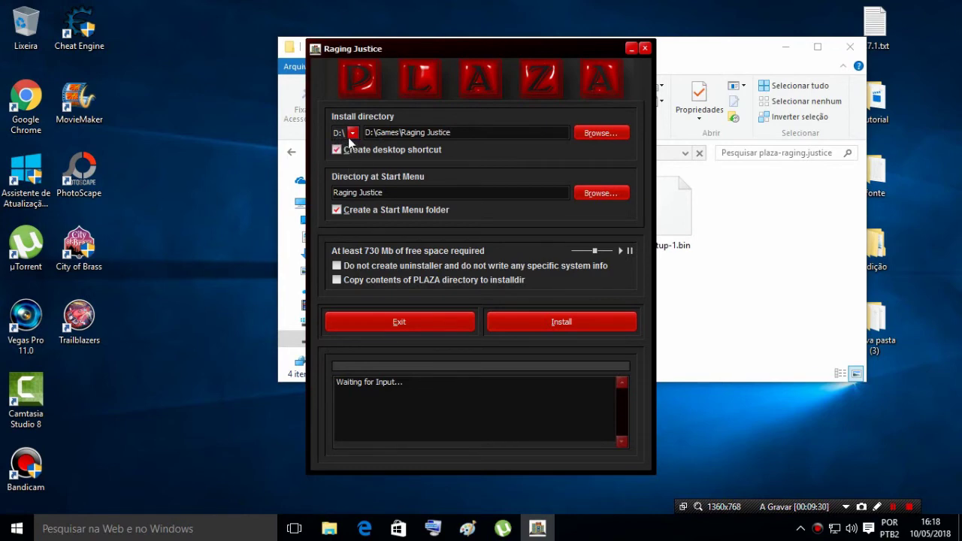
left_click(351, 134)
left_click(491, 136)
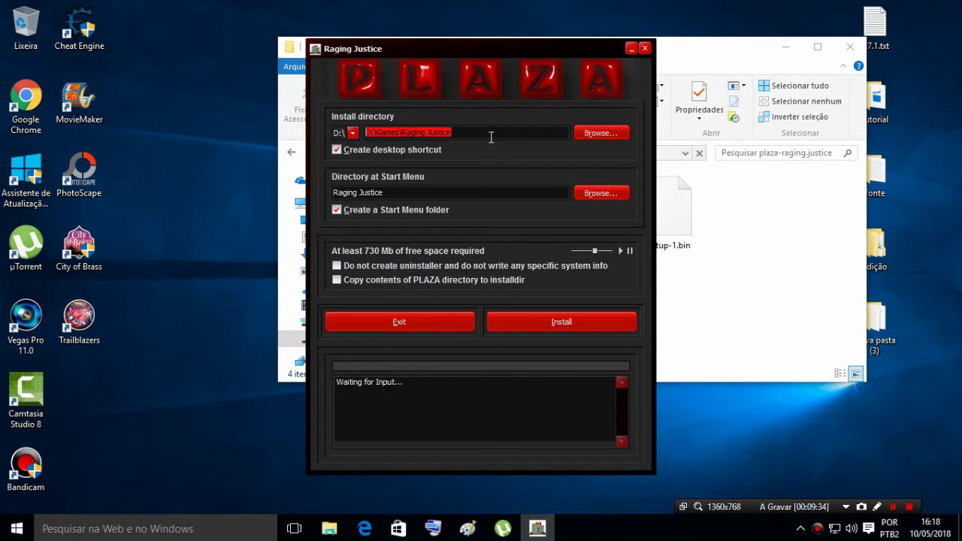
left_click(592, 136)
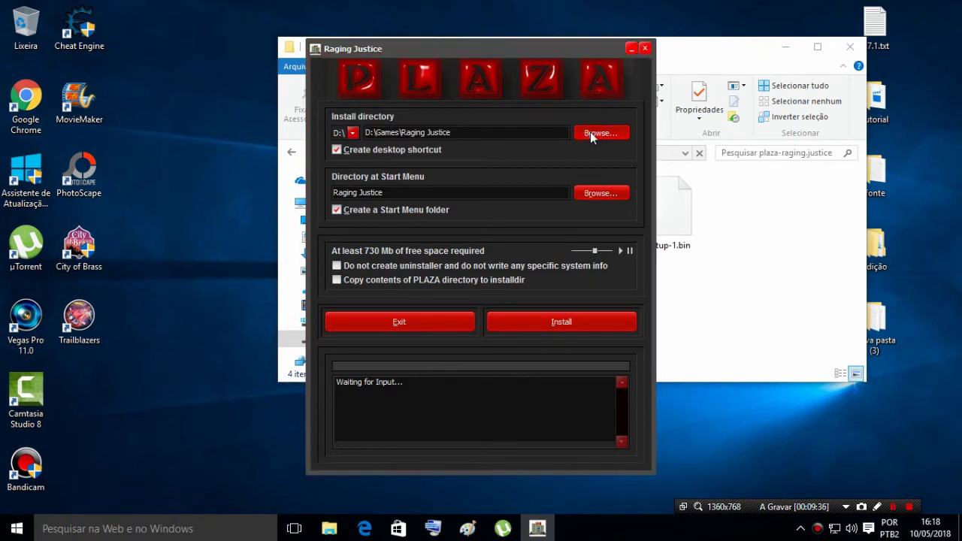
left_click(399, 296)
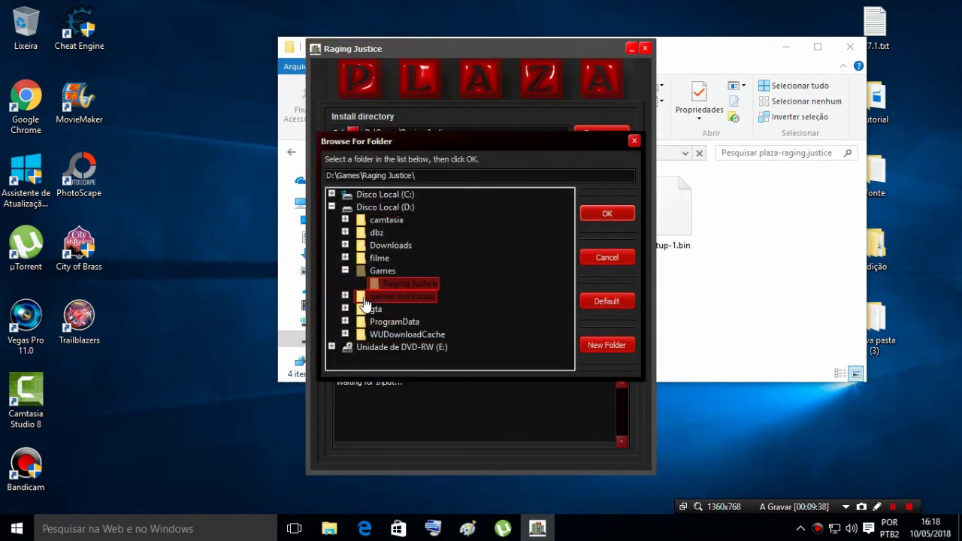
left_click(599, 216)
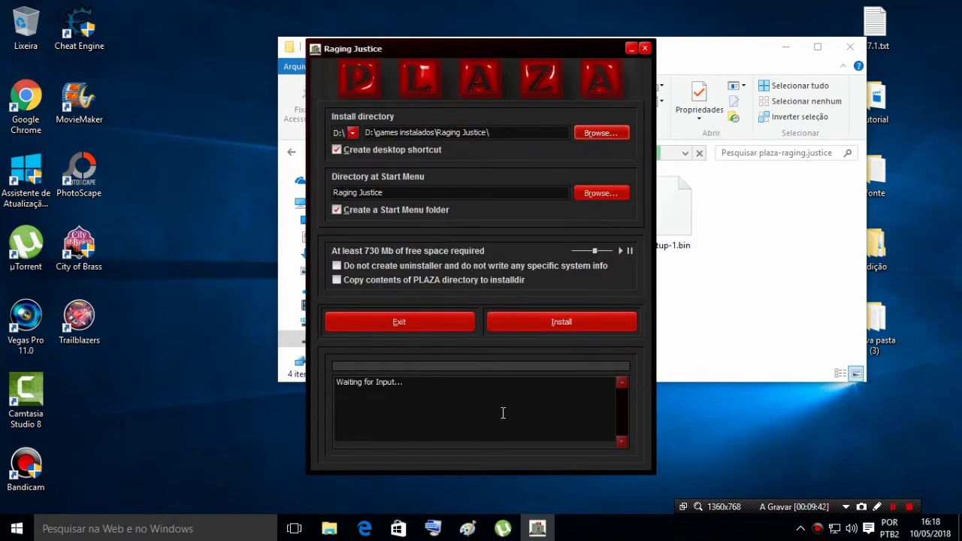
Step: Install Raging Justice with the chosen settings and finish the installer
left_click(515, 324)
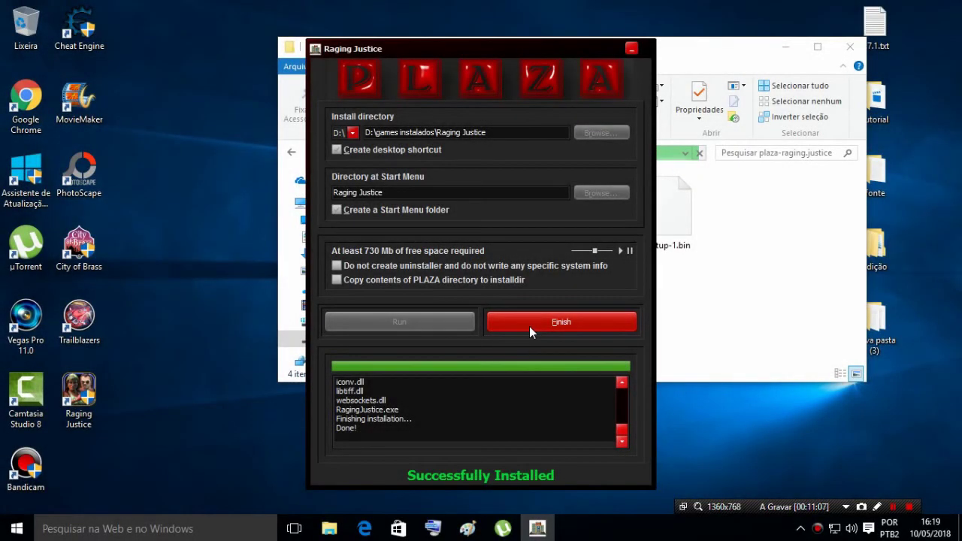
left_click(530, 327)
left_click(529, 252)
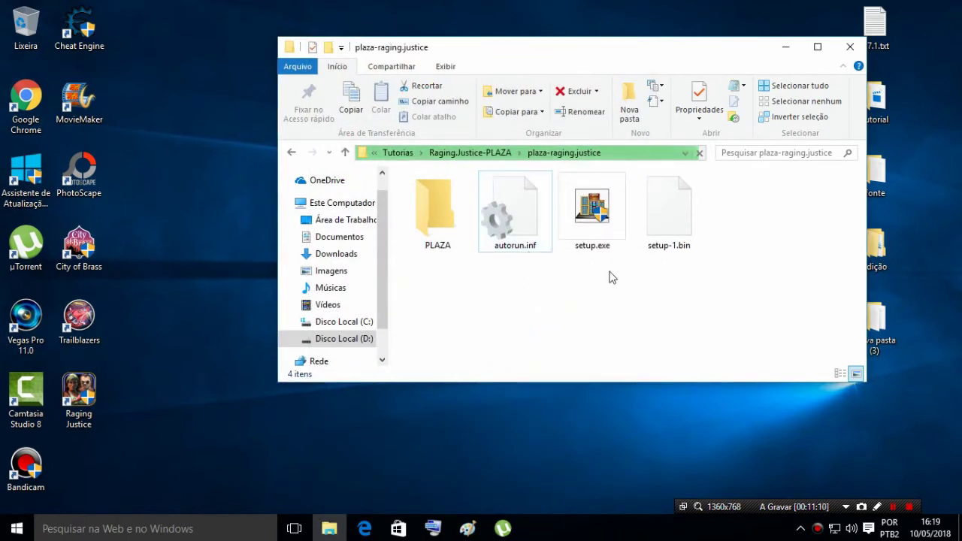
Step: Open the PLAZA folder inside the extracted plaza-raging.justice folder
left_click(565, 231)
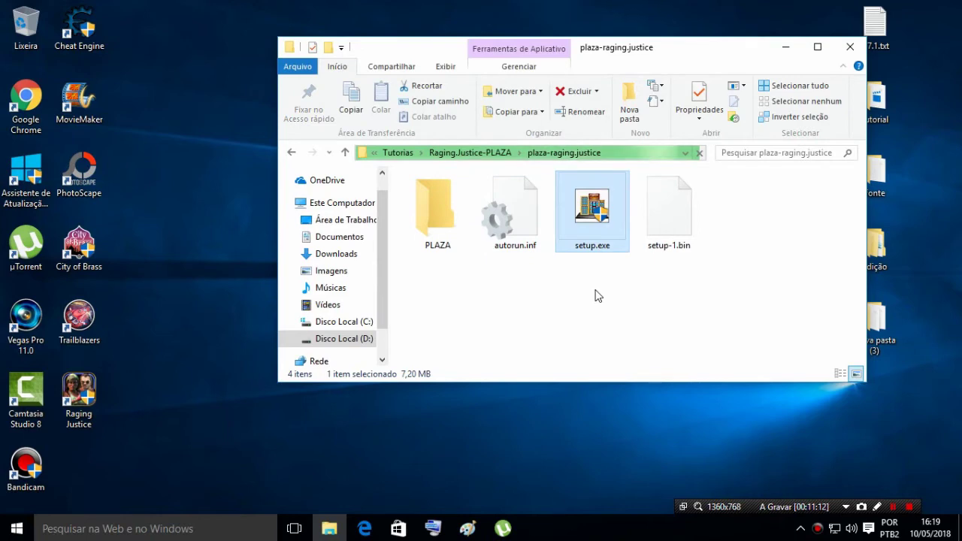
left_click(597, 296)
left_click(521, 234)
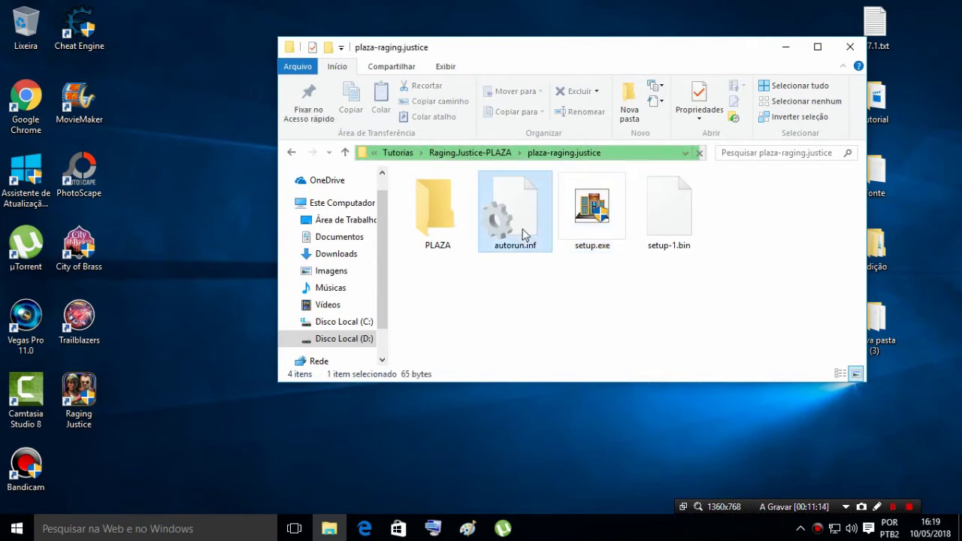
left_click(538, 313)
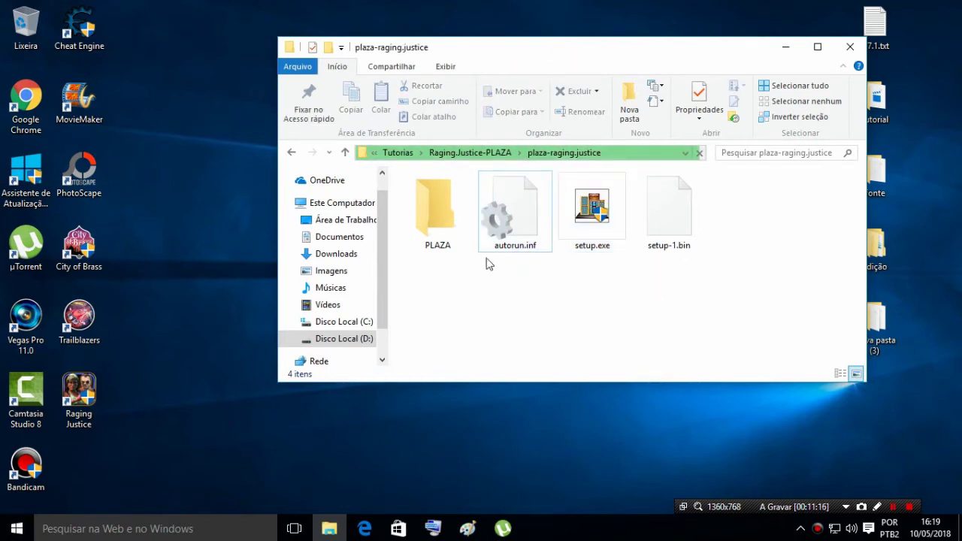
left_click(444, 215)
left_click_drag(443, 212, 418, 212)
double_click(418, 213)
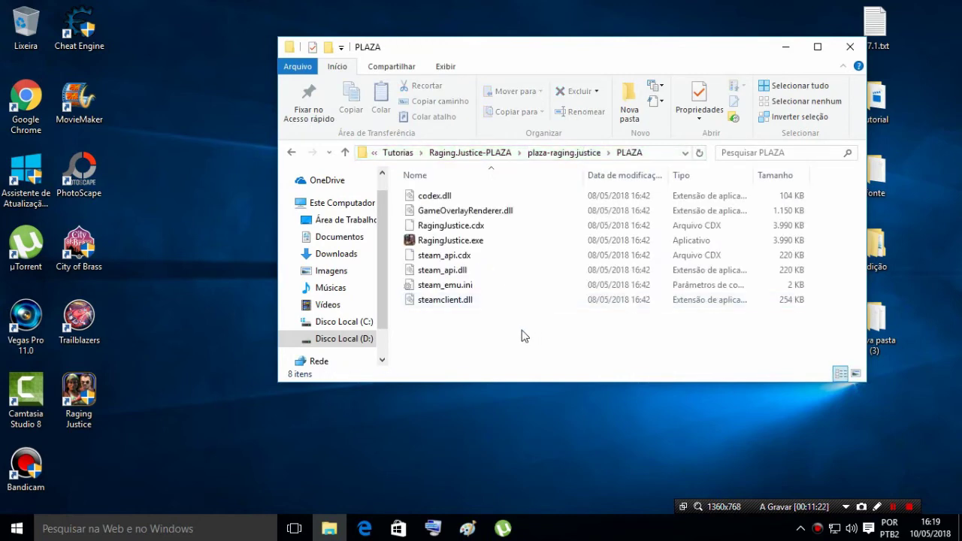
Step: Remove the read-only attribute from steam_emu.ini in its properties and apply the change
left_click(487, 286)
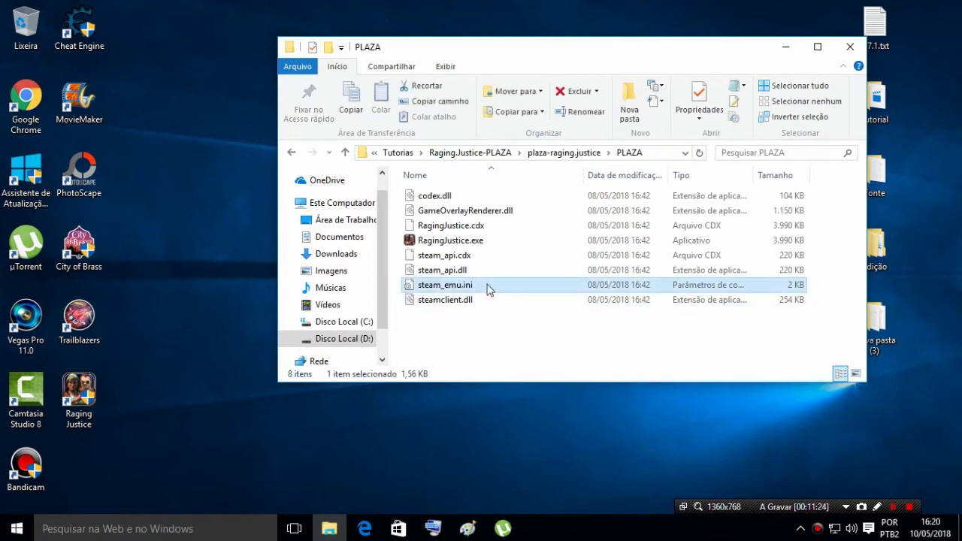
right_click(469, 286)
left_click(503, 272)
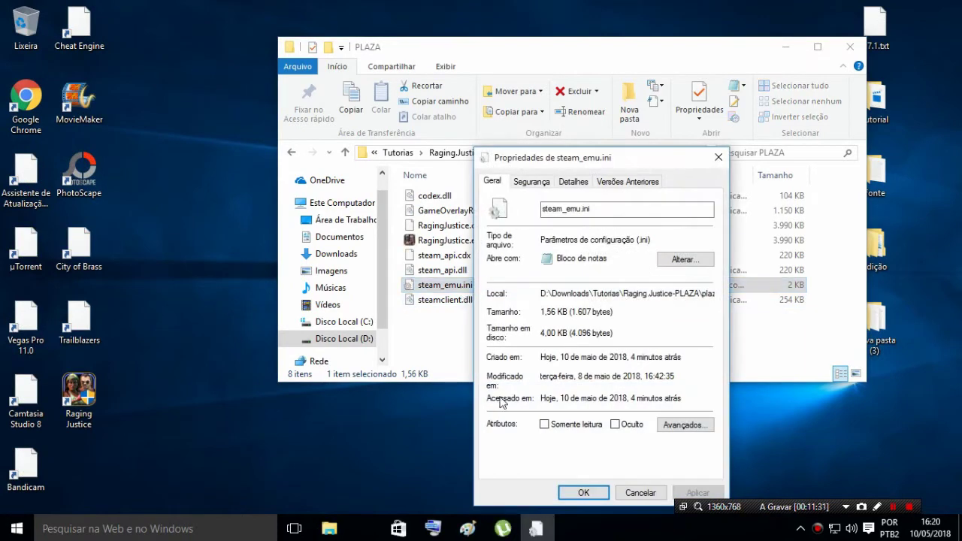
left_click(545, 425)
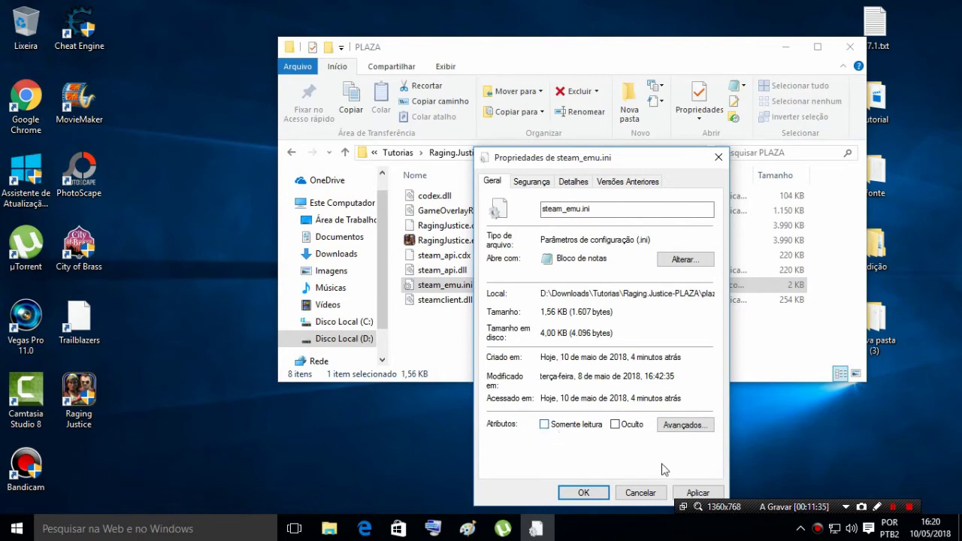
left_click(698, 493)
left_click(583, 494)
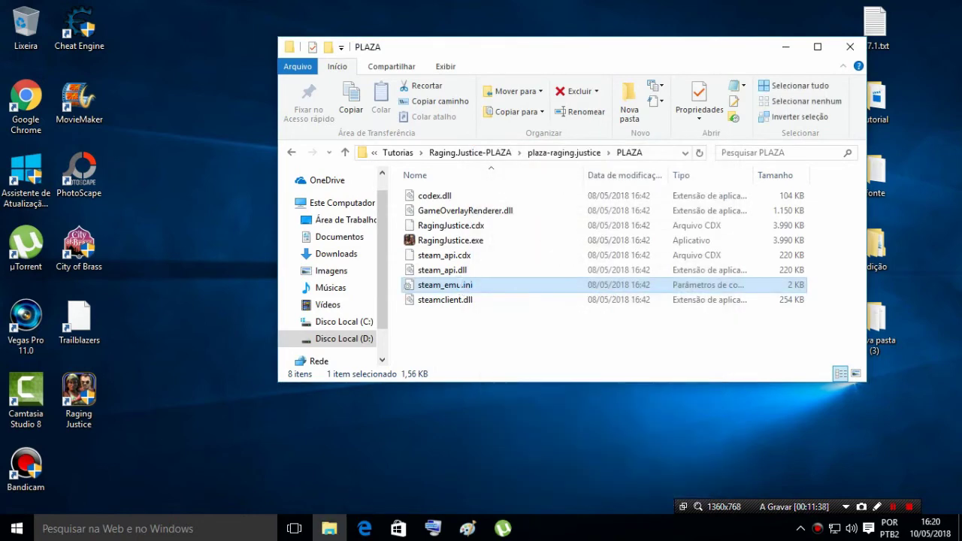
Step: Set Language to brazilian and replace the UserName with the player's name in steam_emu.ini, saving the file on closing
scroll(466, 286, "down", 4)
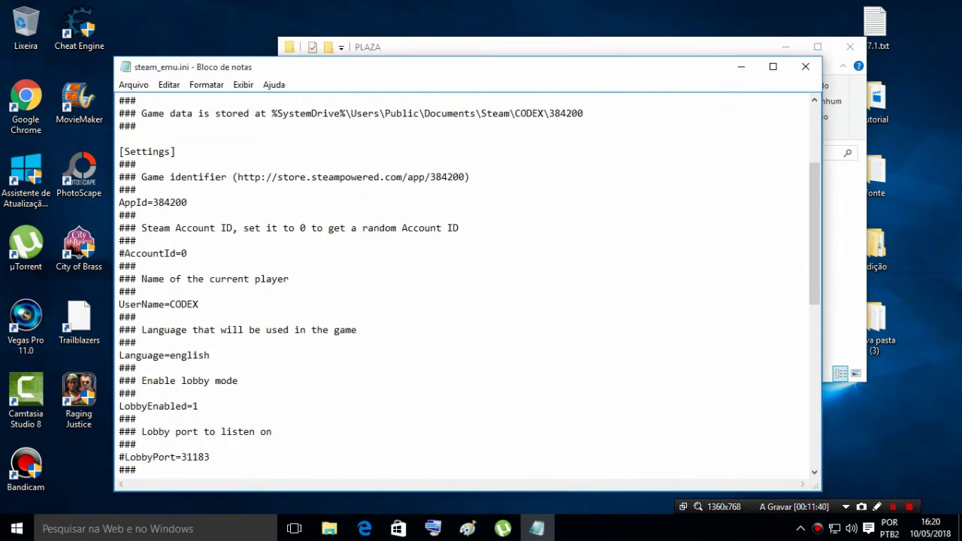
left_click_drag(119, 355, 210, 355)
key("Right")
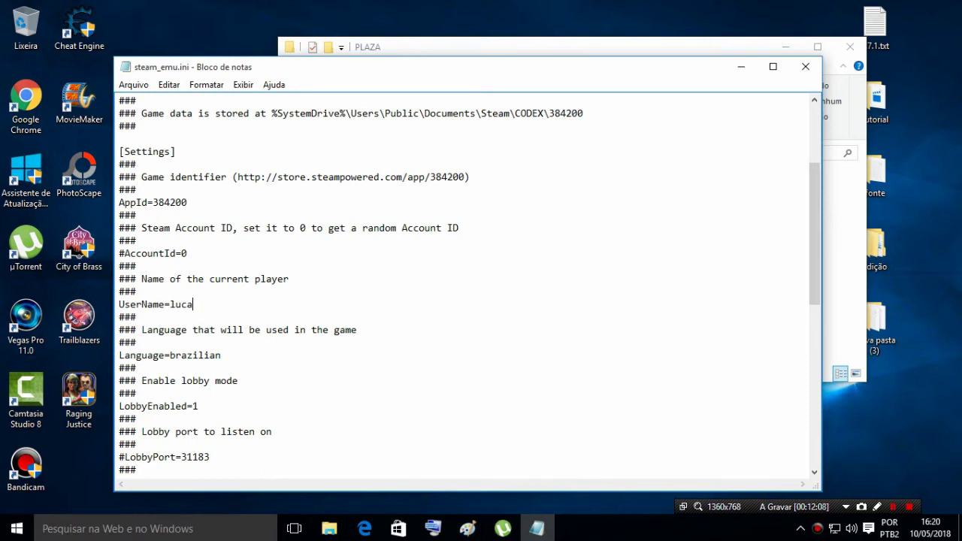
left_click(805, 66)
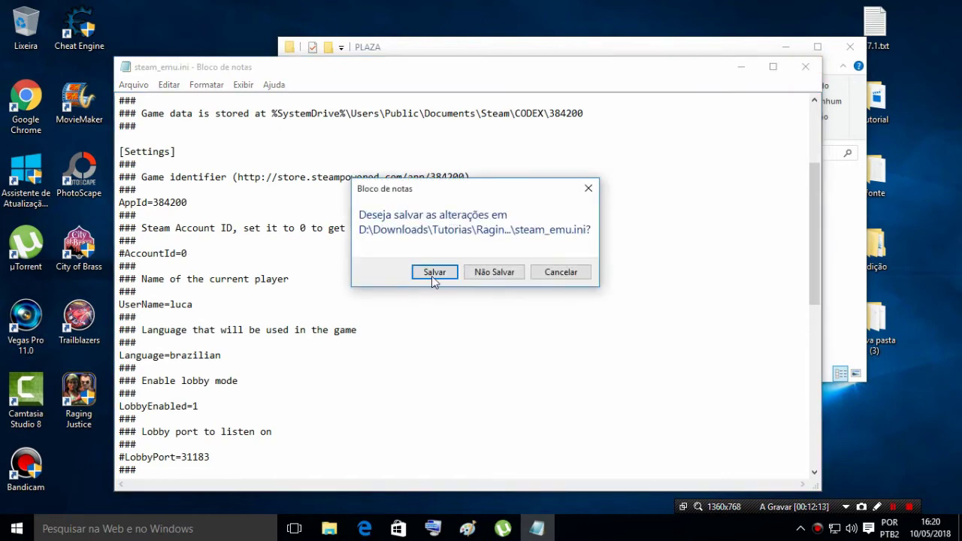
left_click(434, 273)
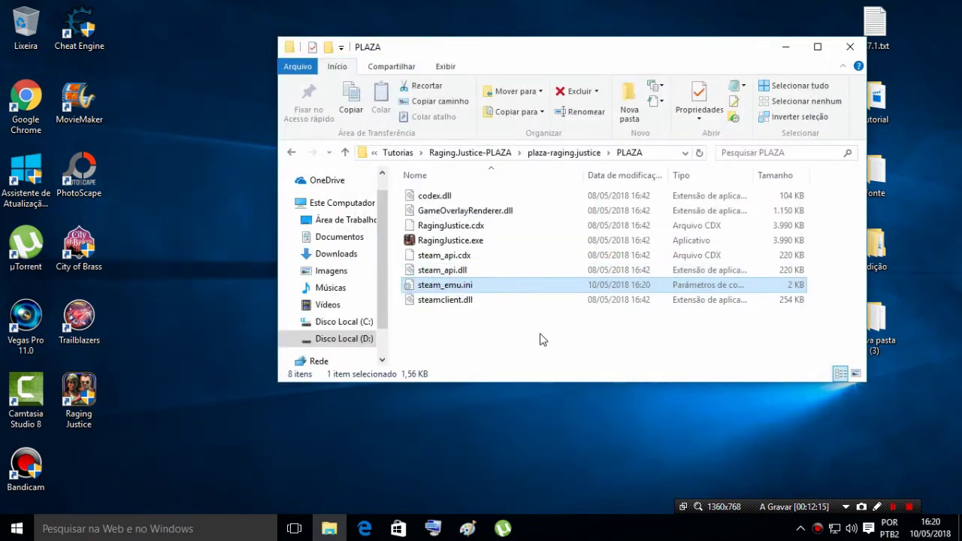
Step: Copy all eight crack files from the PLAZA folder and close the folder window
left_click(539, 340)
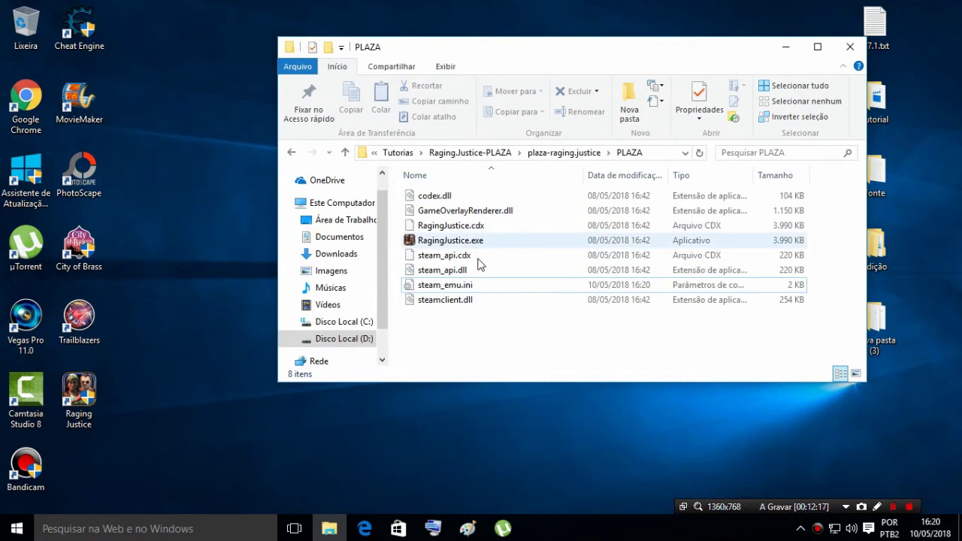
left_click(498, 302)
left_click_drag(505, 310, 446, 197)
right_click(447, 199)
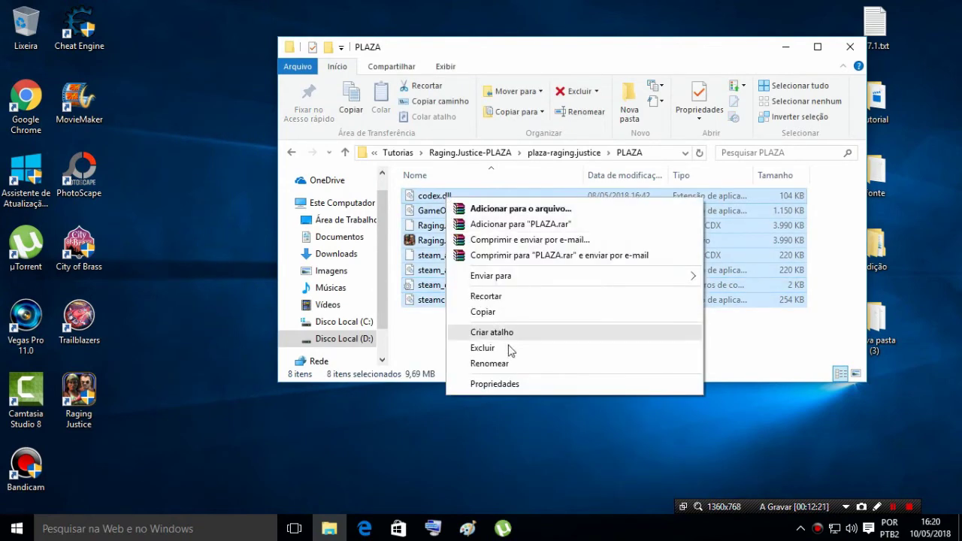
left_click(496, 312)
left_click(851, 47)
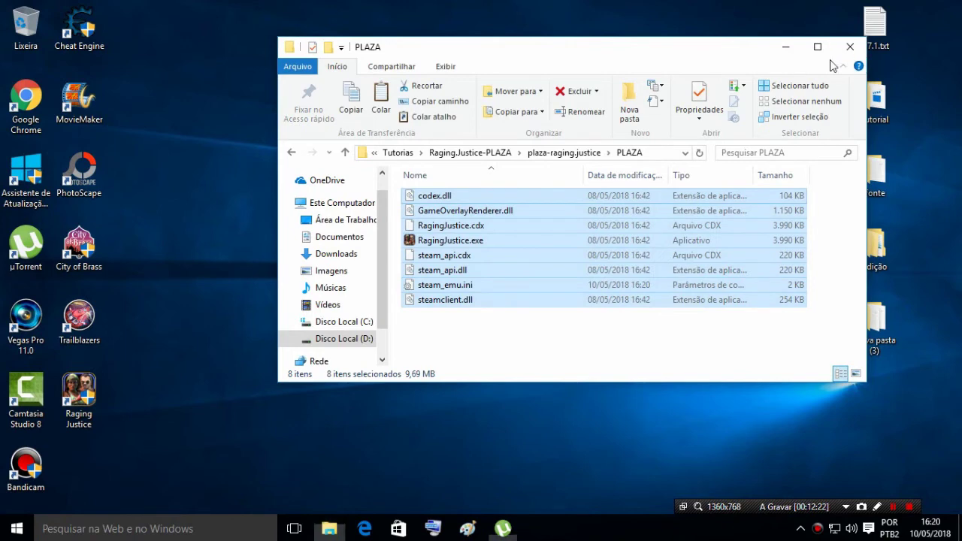
Step: Move the Raging Justice shortcut to the middle of the desktop and open its file location
left_click_drag(81, 397, 450, 249)
double_click(445, 244)
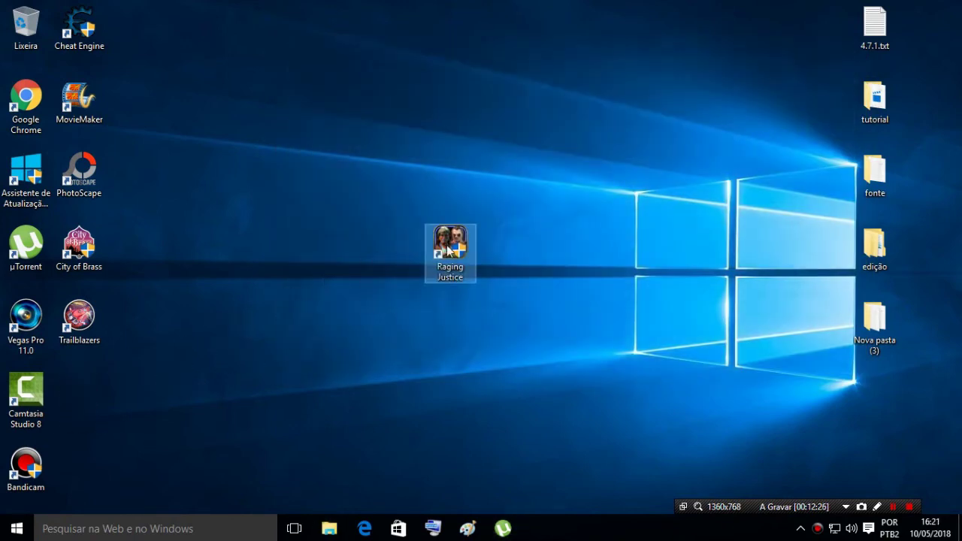
right_click(445, 245)
left_click(511, 218)
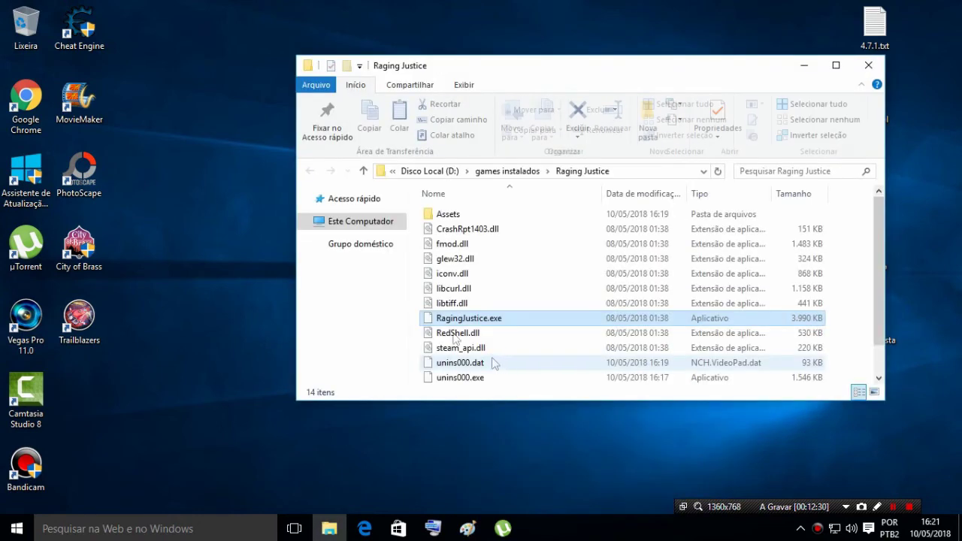
Step: Paste the copied PLAZA crack files into the Raging Justice installation folder
left_click(417, 317)
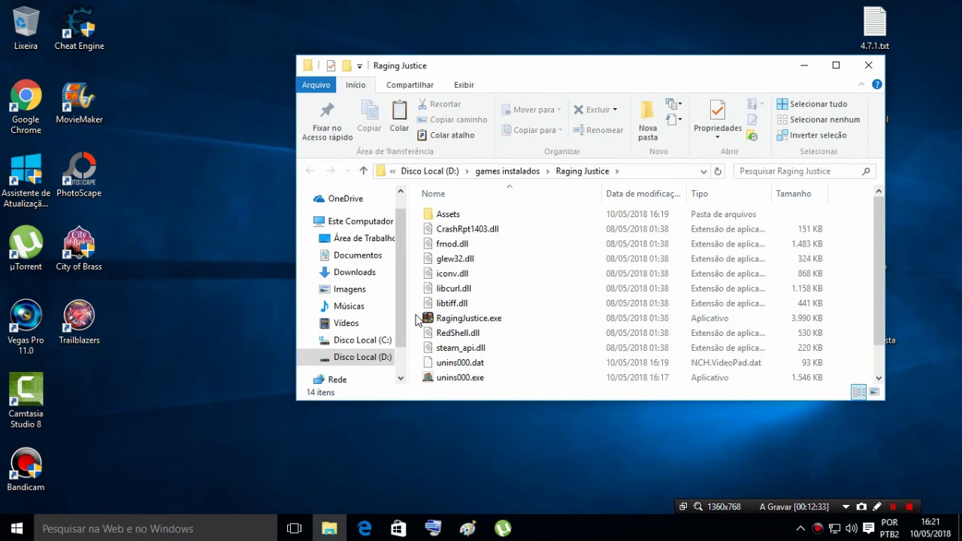
right_click(417, 317)
left_click(452, 415)
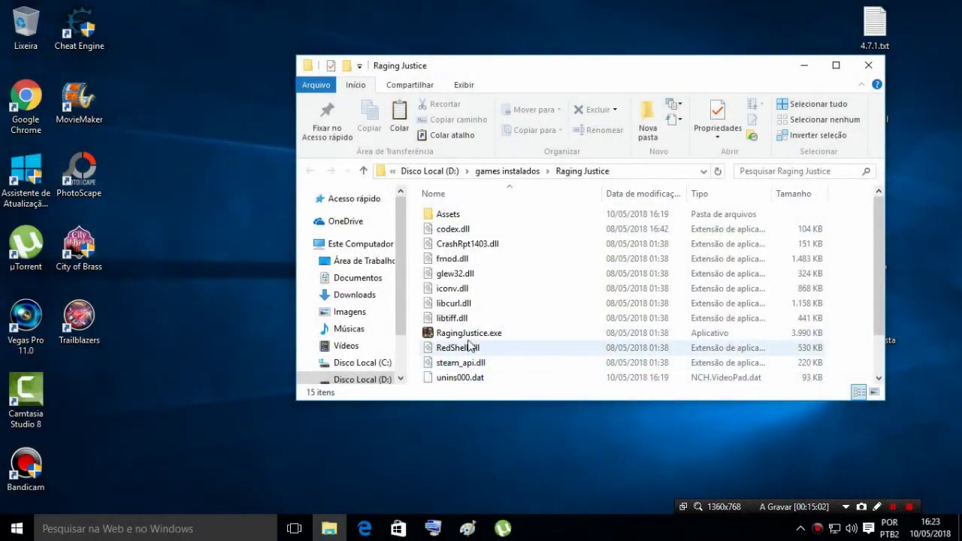
Step: Create a desktop shortcut for RagingJustice.exe and close the installation folder
left_click(459, 333)
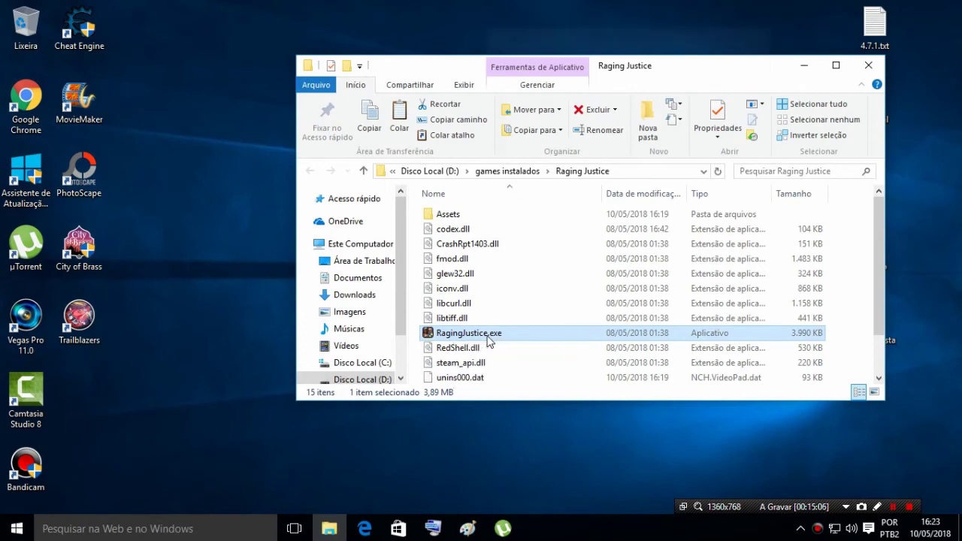
right_click(487, 340)
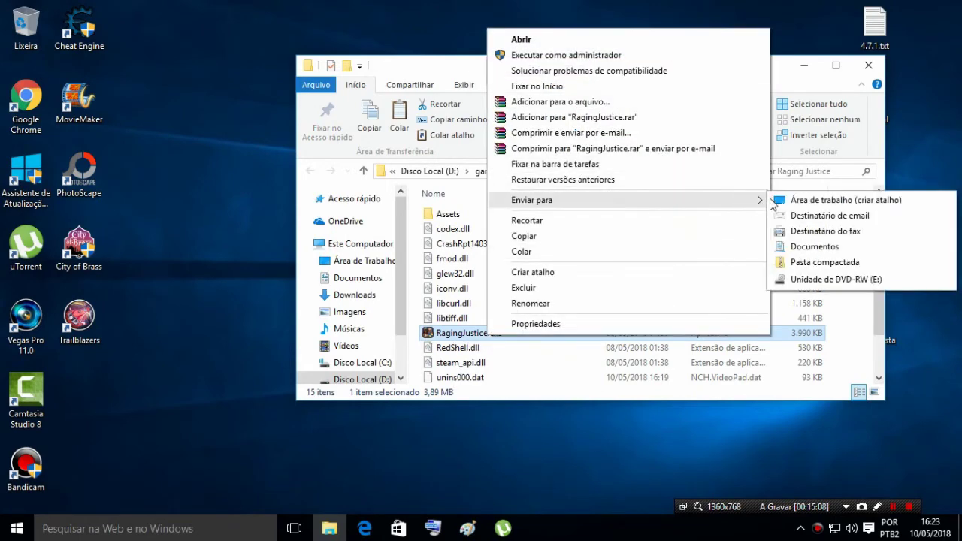
left_click(774, 201)
left_click(869, 65)
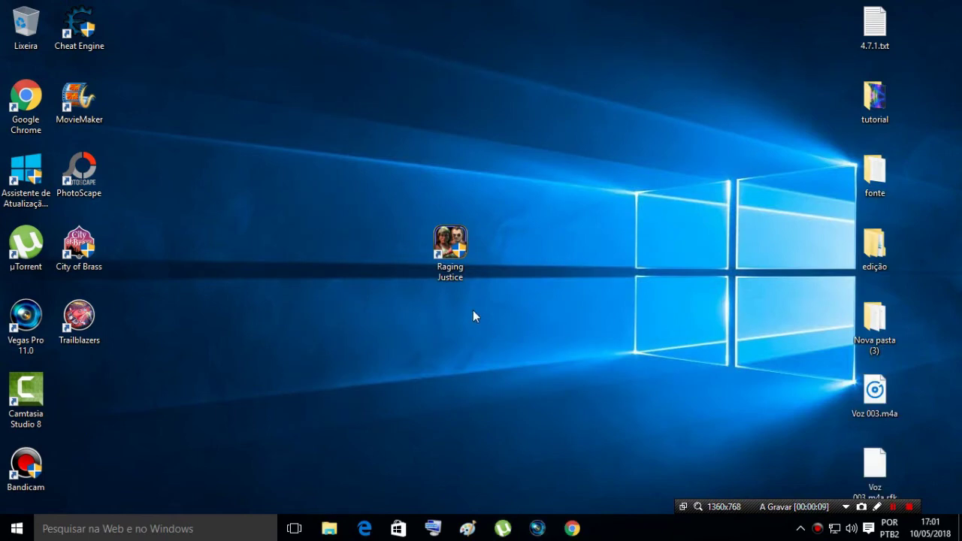
Step: Set the Raging Justice shortcut to run as administrator in its compatibility properties and confirm
right_click(461, 270)
left_click(483, 502)
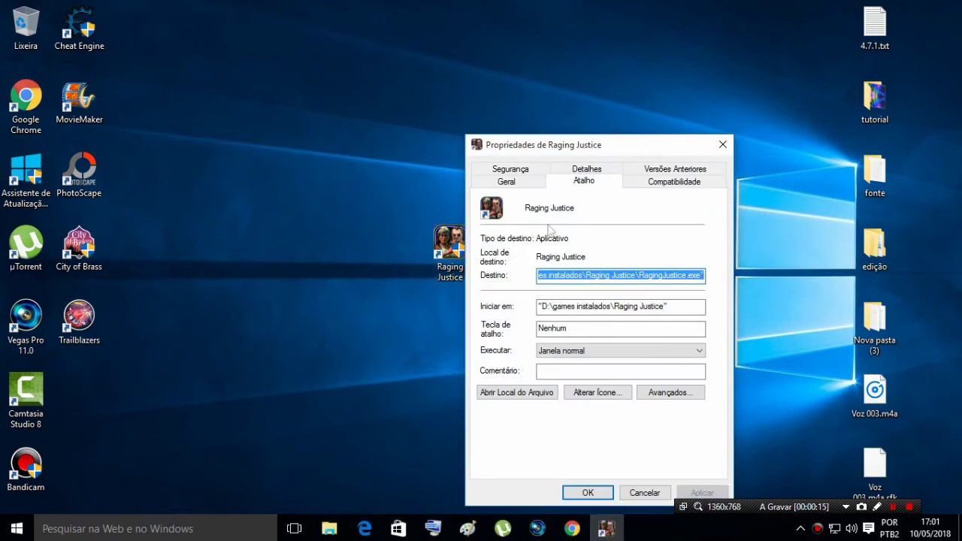
left_click(511, 182)
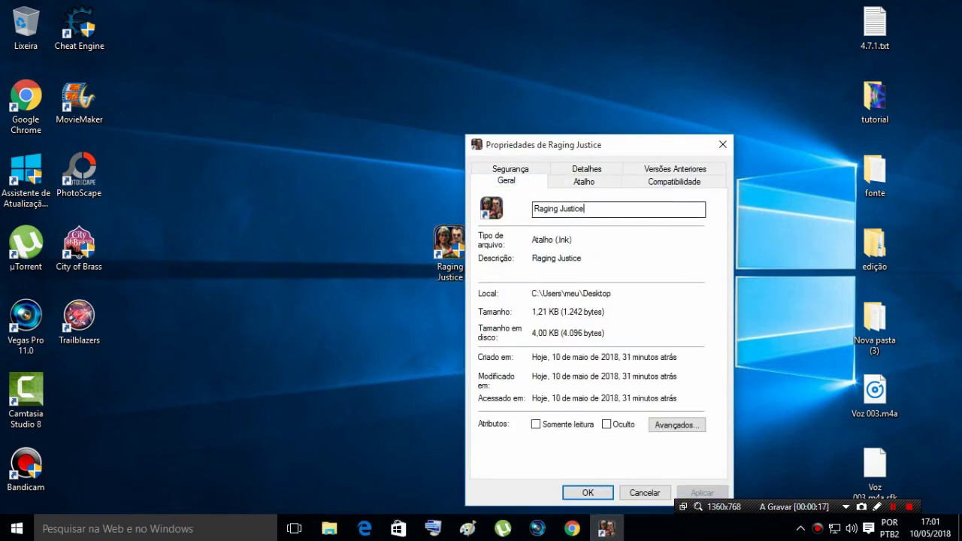
left_click(605, 209)
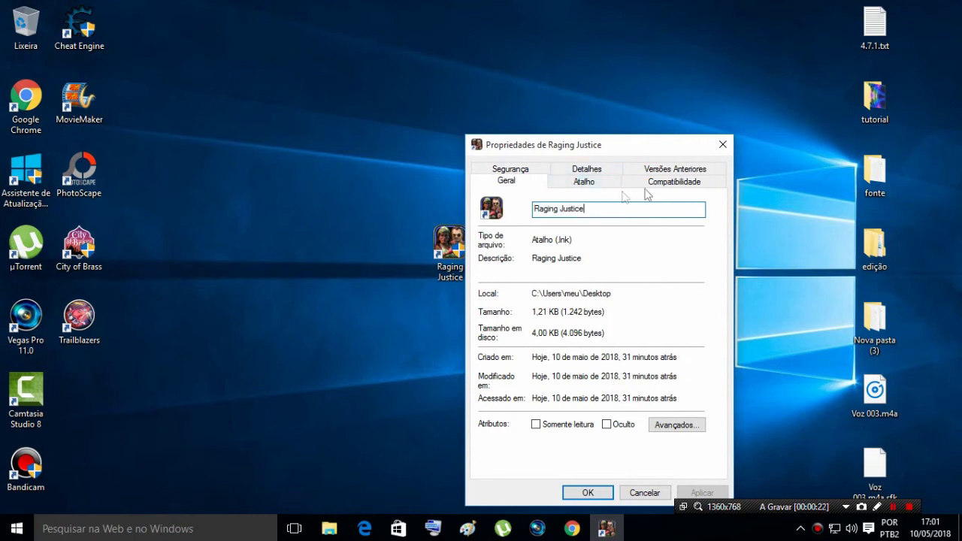
left_click(683, 184)
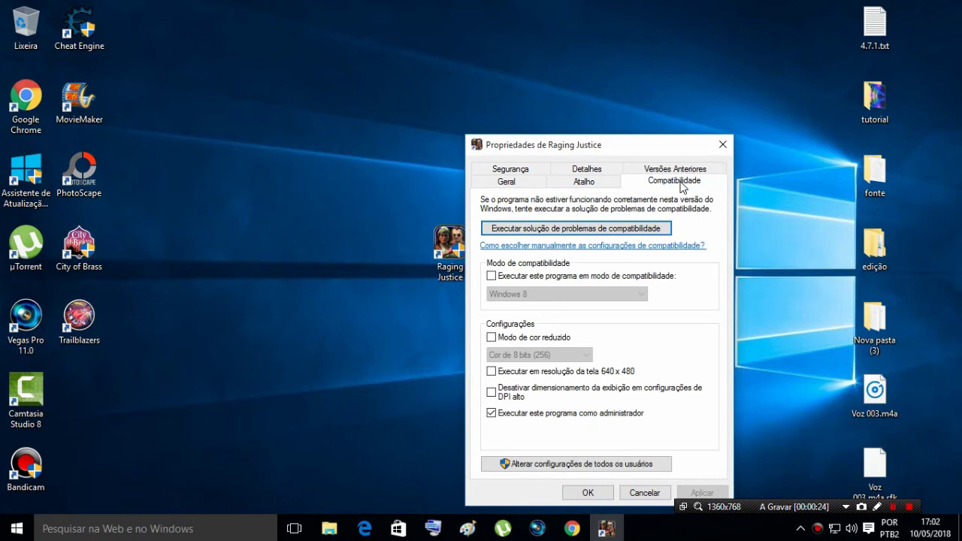
left_click(520, 415)
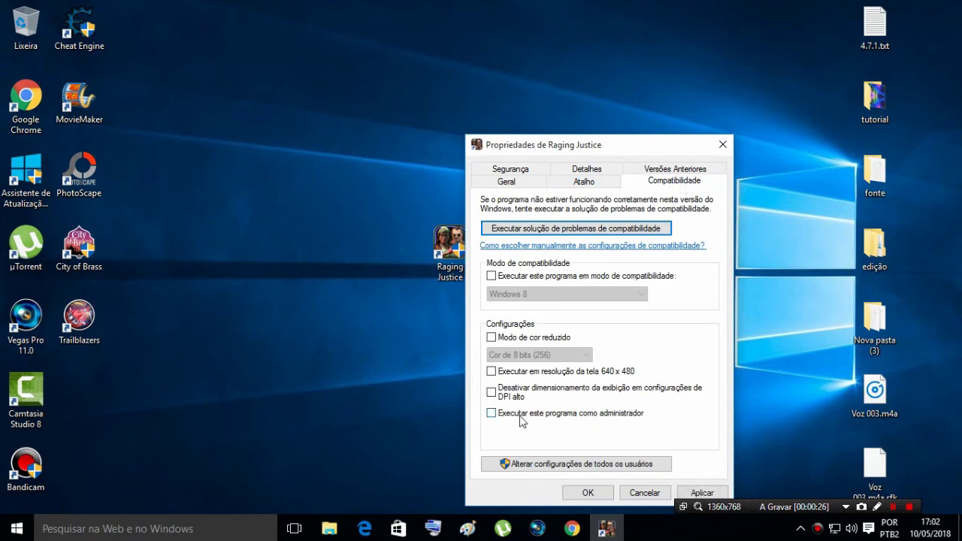
left_click(701, 494)
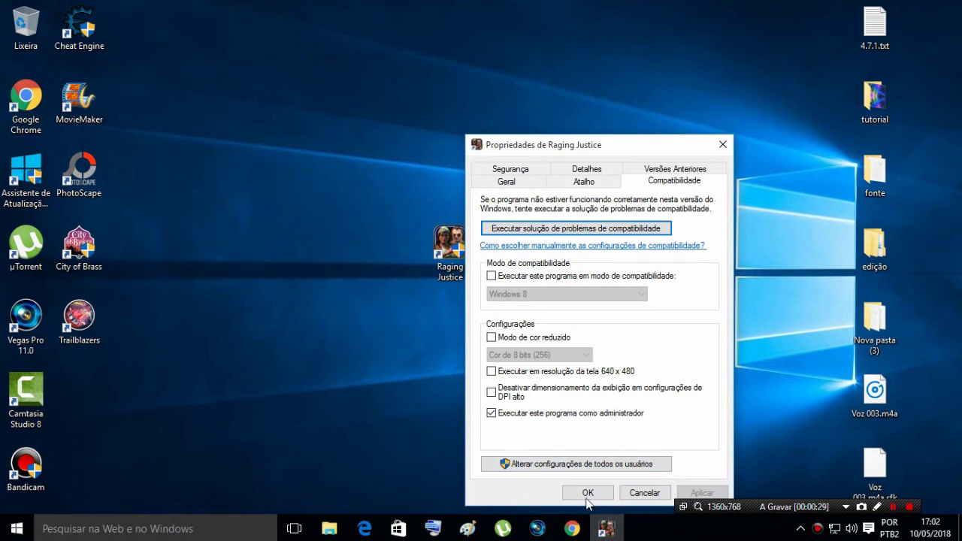
left_click(588, 493)
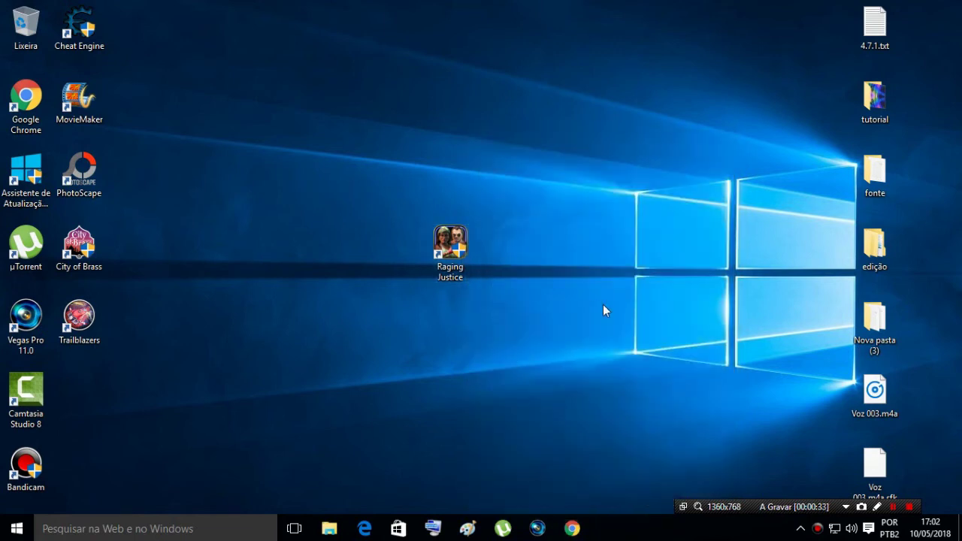
Step: Move the Raging Justice shortcut back beneath the Trailblazers icon on the desktop
mouse_move(431, 251)
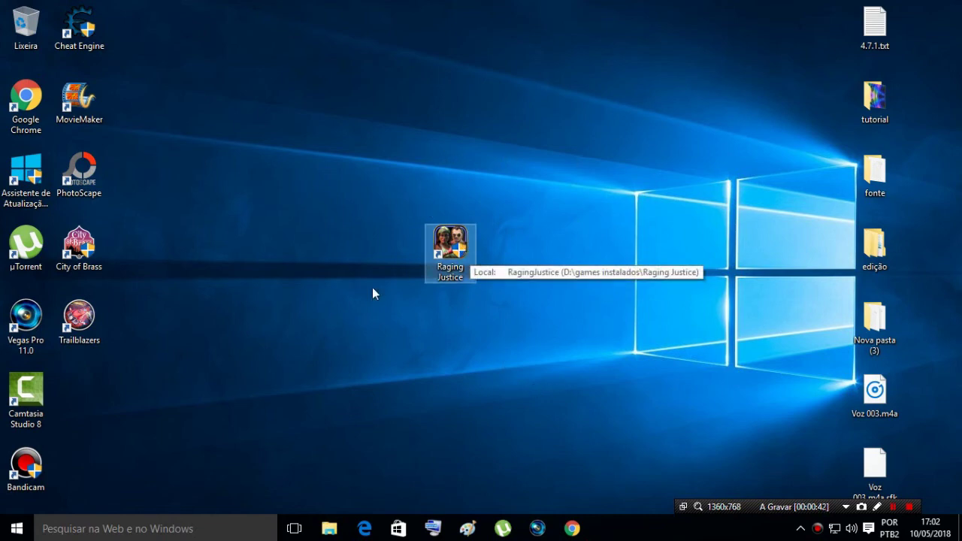
left_click_drag(443, 249, 84, 371)
left_click(266, 335)
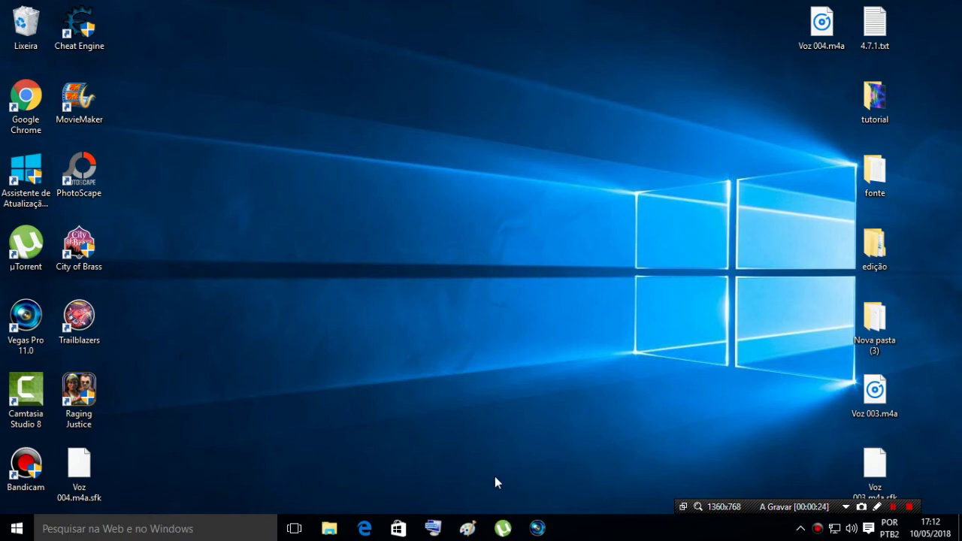
Step: Switch to µTorrent, examine the status and files of the seeding torrents, and minimize the window
left_click(512, 530)
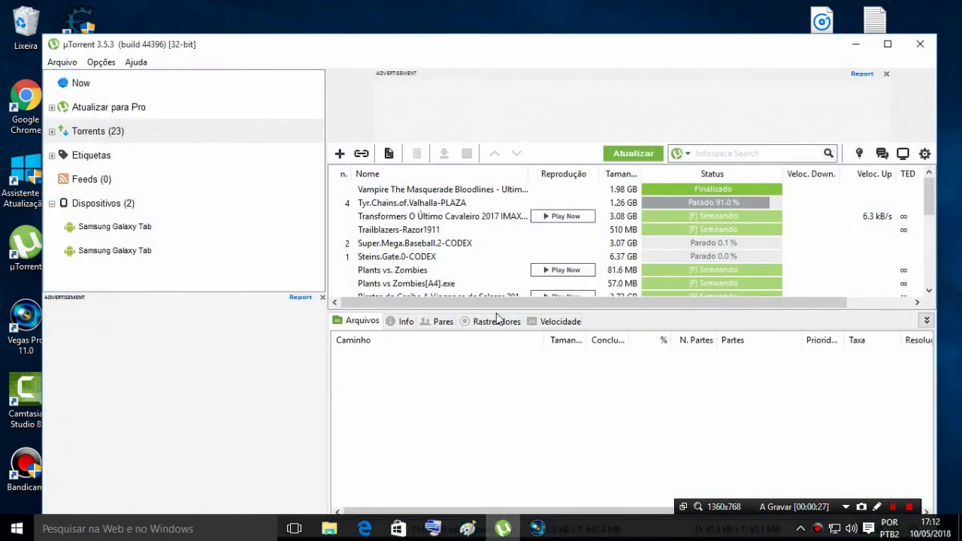
scroll(504, 279, "down", 5)
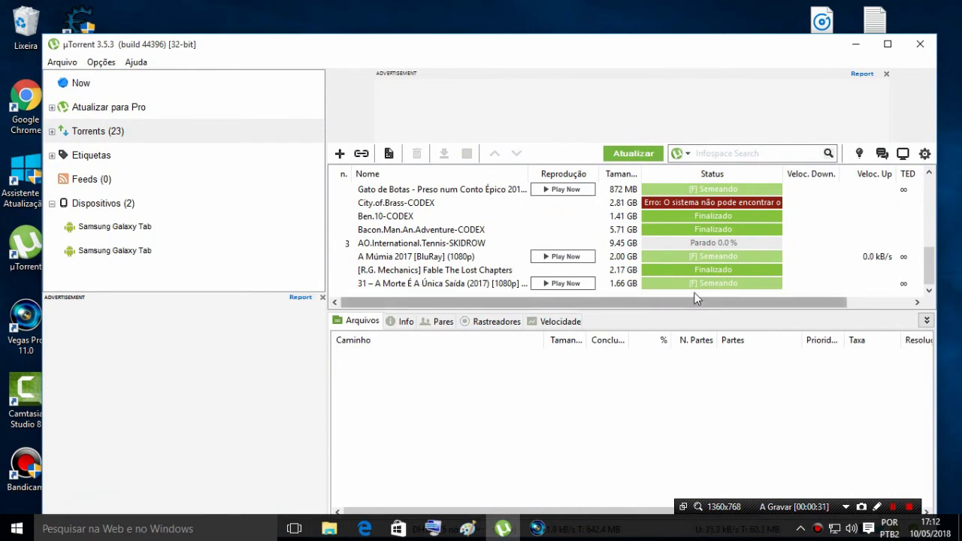
scroll(672, 259, "up", 1)
scroll(673, 269, "up", 3)
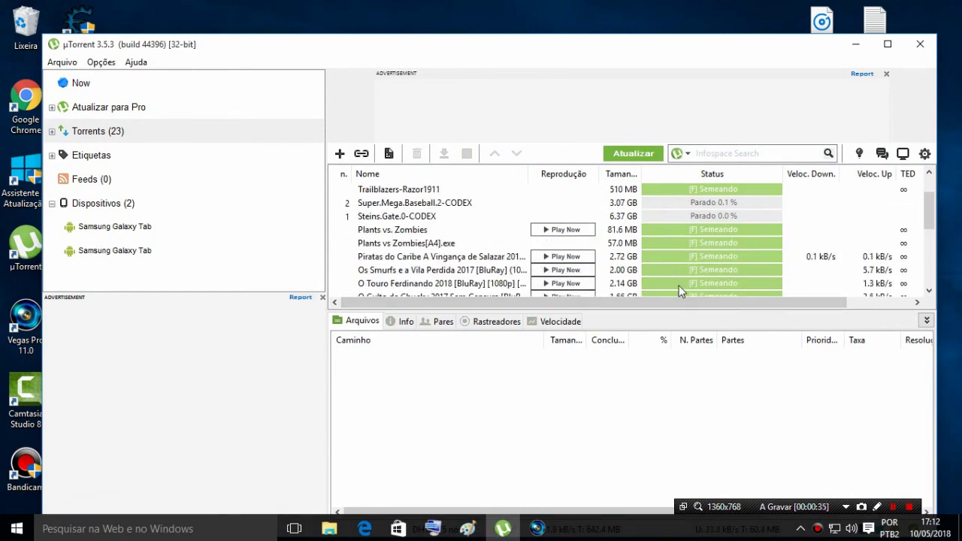
left_click(679, 285)
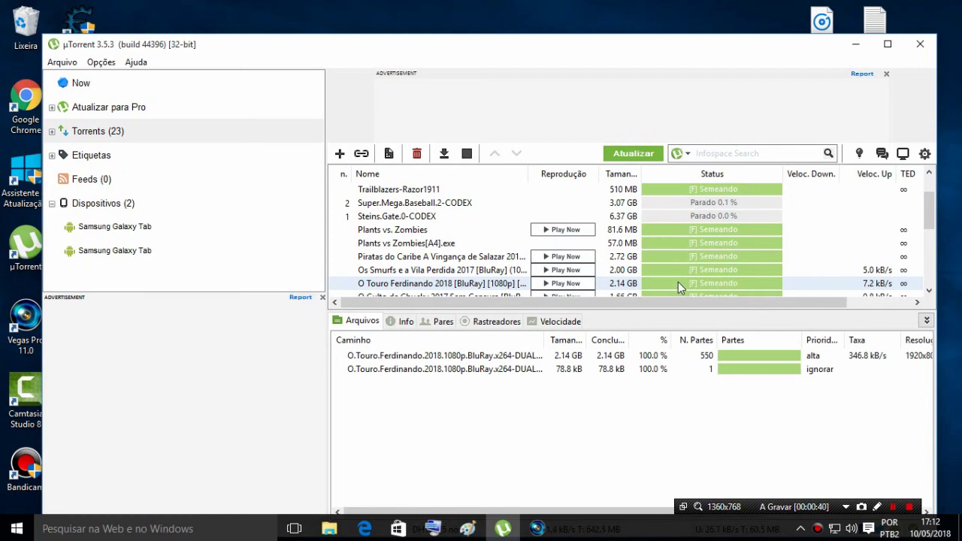
left_click(661, 270)
left_click(632, 245)
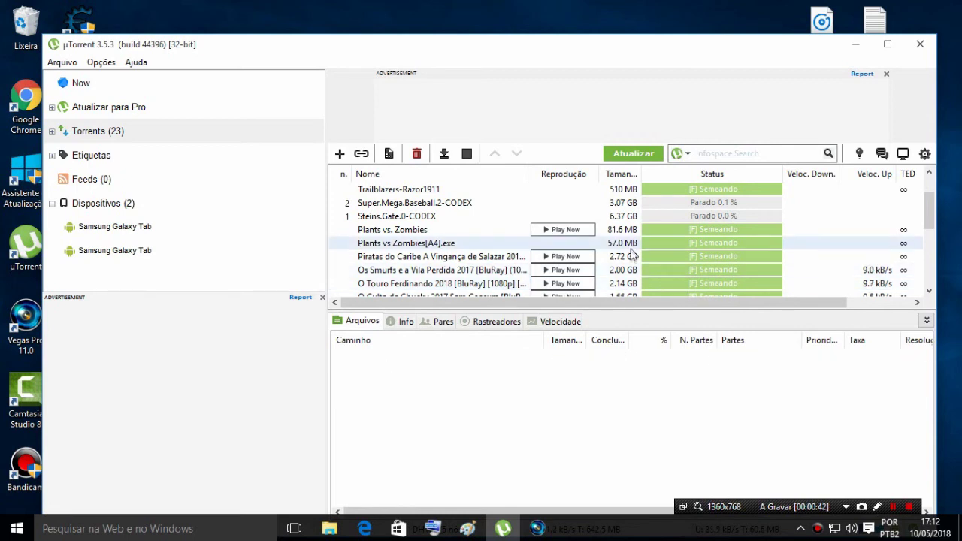
left_click(633, 256)
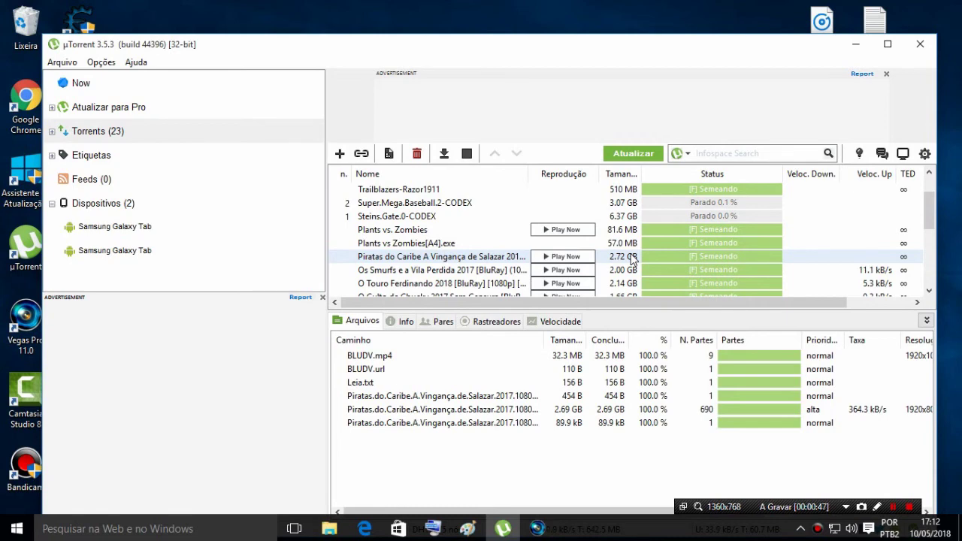
left_click(632, 243)
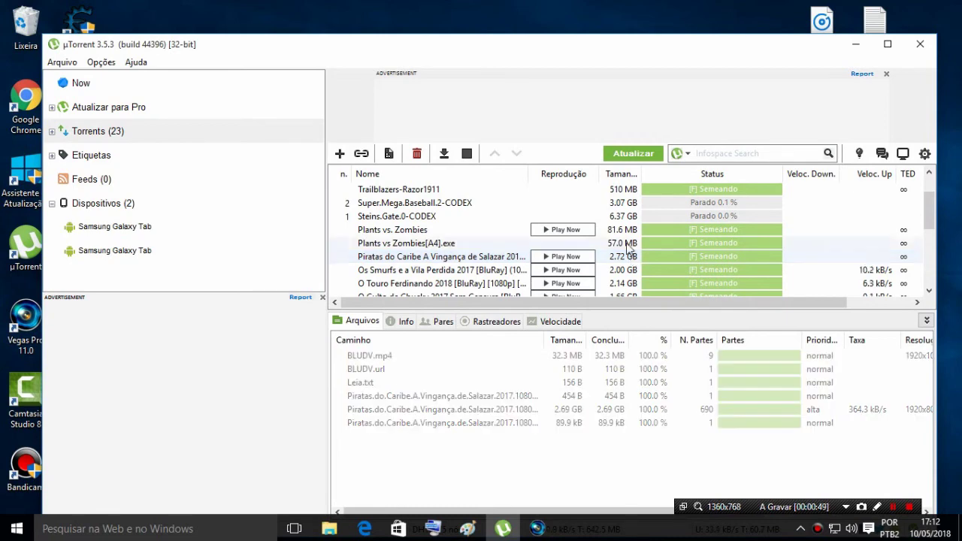
left_click(626, 230)
right_click(626, 232)
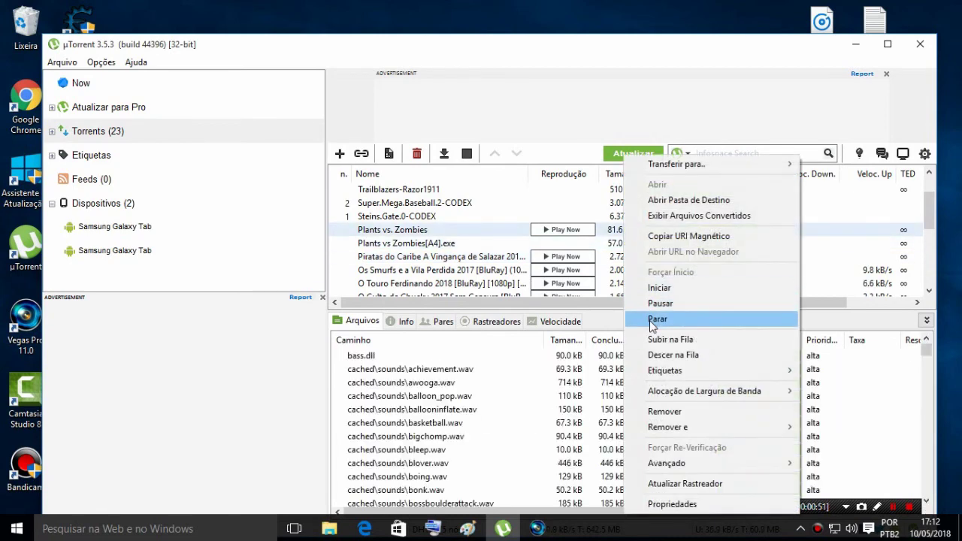
left_click(472, 260)
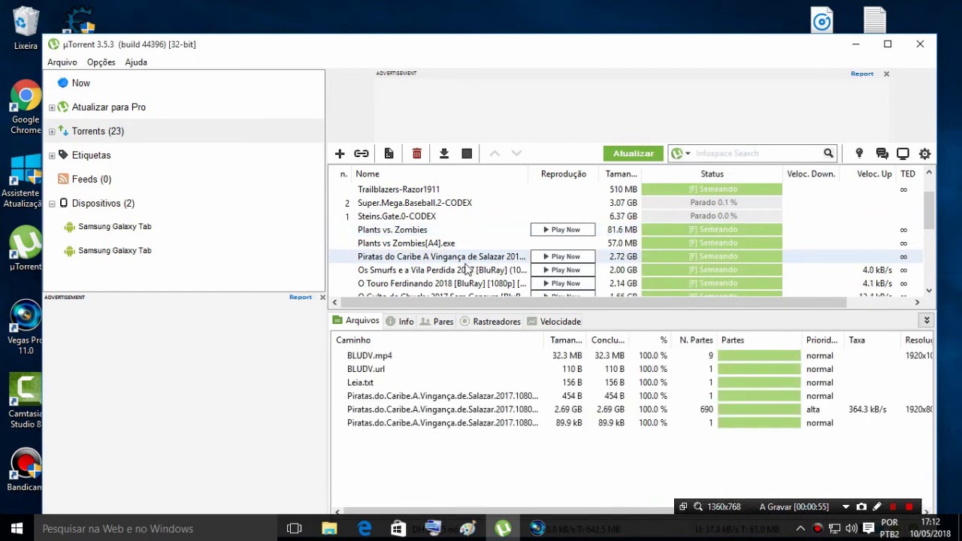
left_click(469, 272)
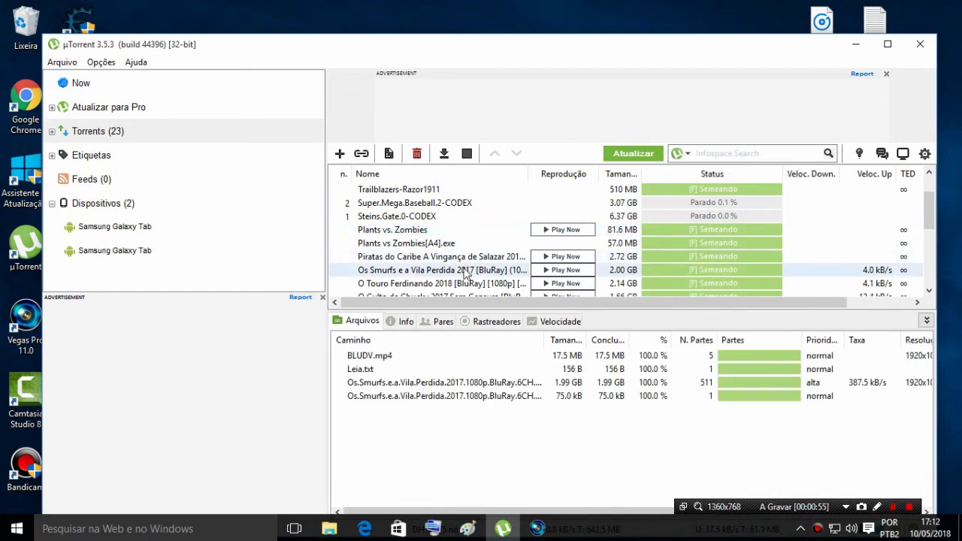
left_click(636, 285)
left_click(633, 266)
left_click(629, 245)
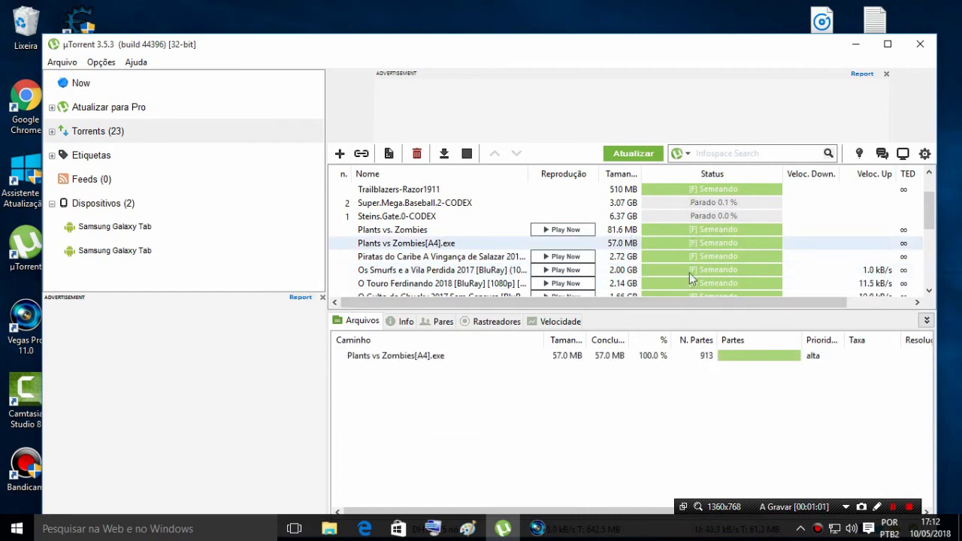
scroll(641, 268, "down", 1)
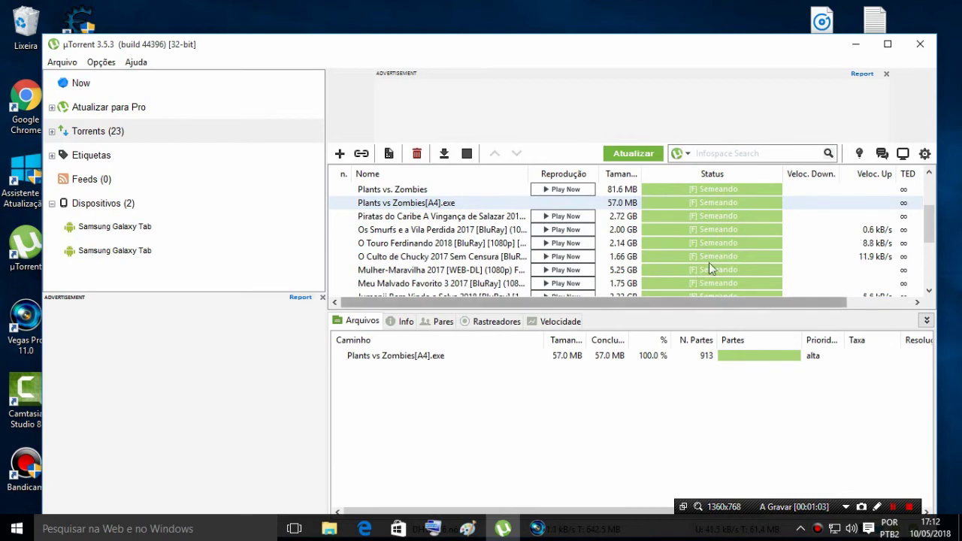
scroll(799, 284, "down", 1)
scroll(630, 270, "up", 1)
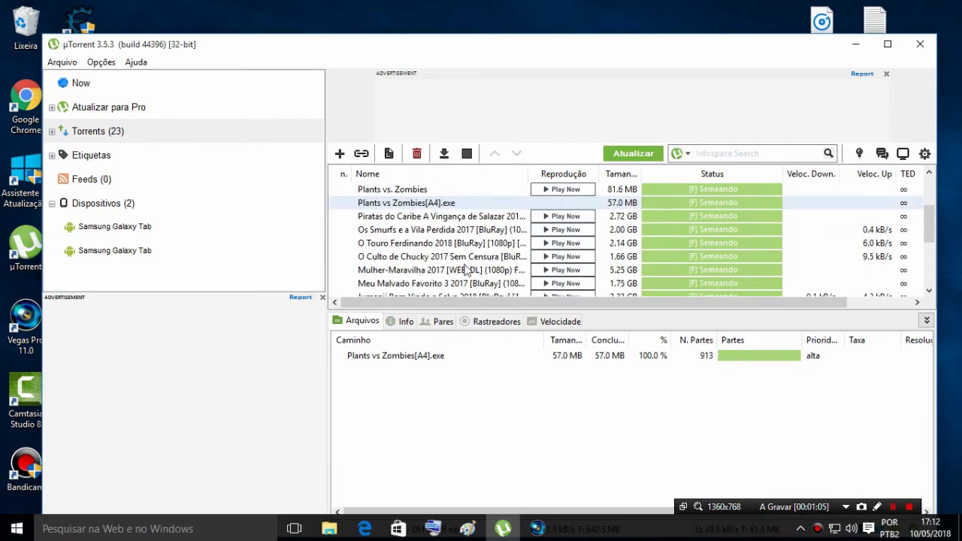
left_click(426, 270)
left_click(432, 258)
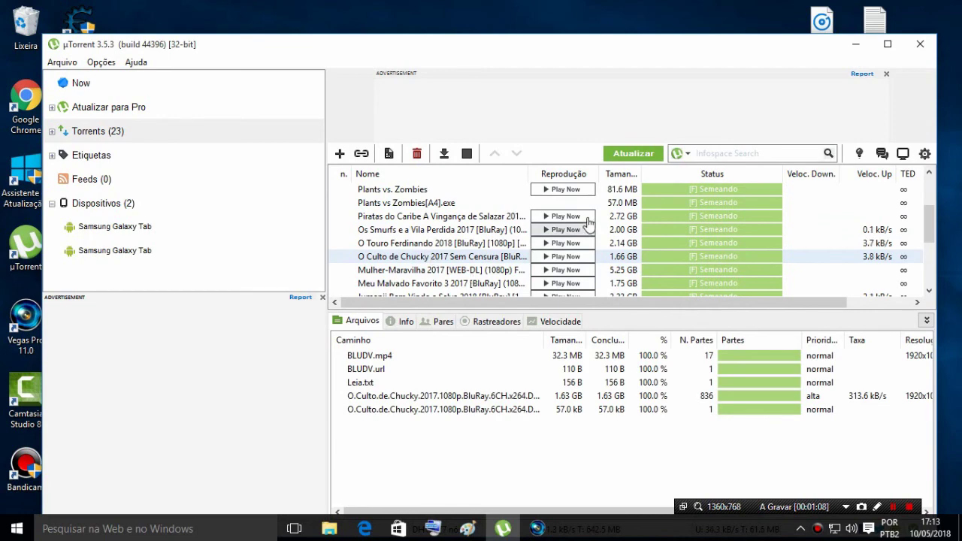
left_click(856, 47)
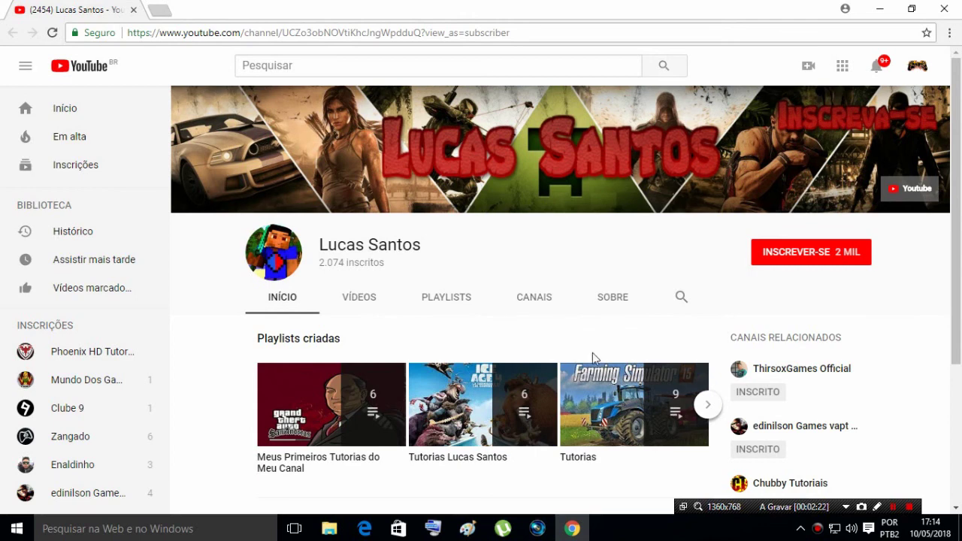
Step: Subscribe to the open YouTube channel and turn on its notifications
left_click(781, 262)
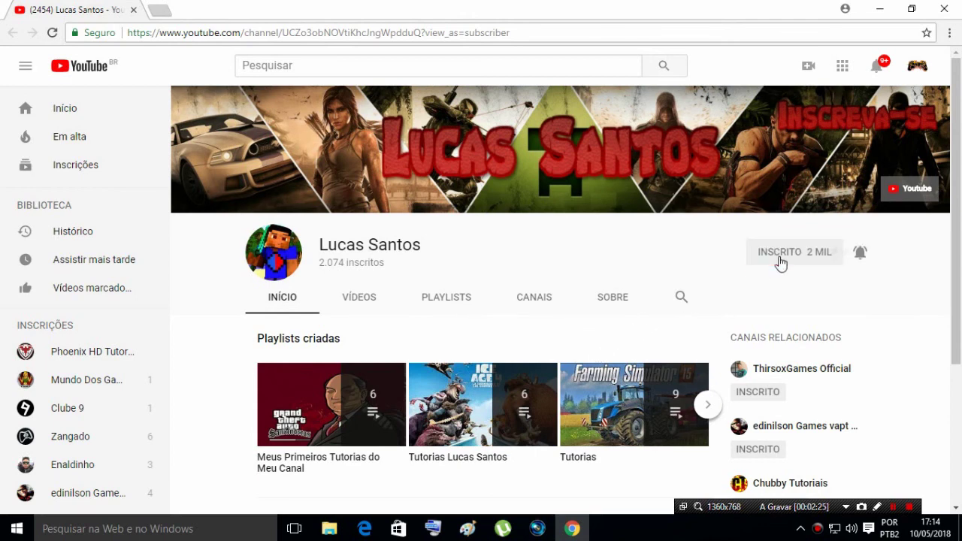
left_click(862, 255)
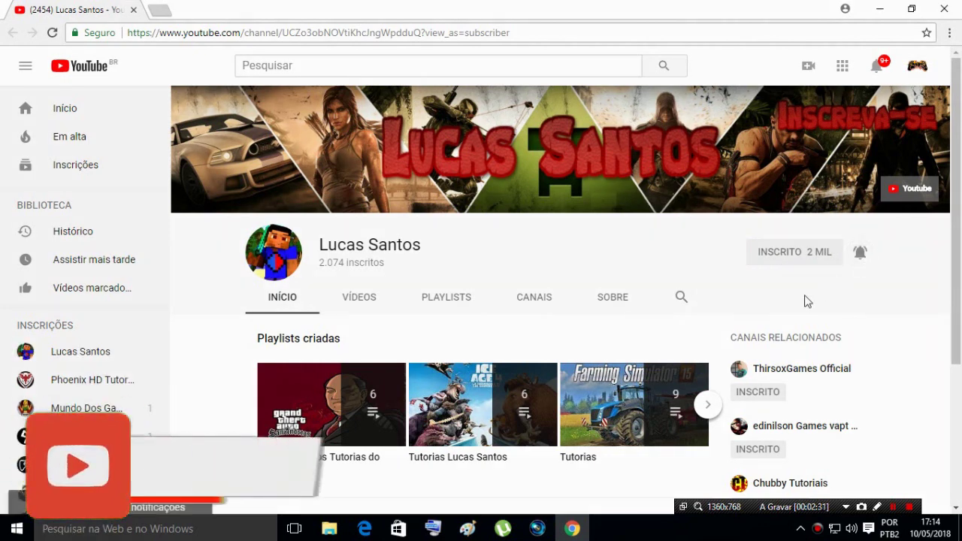